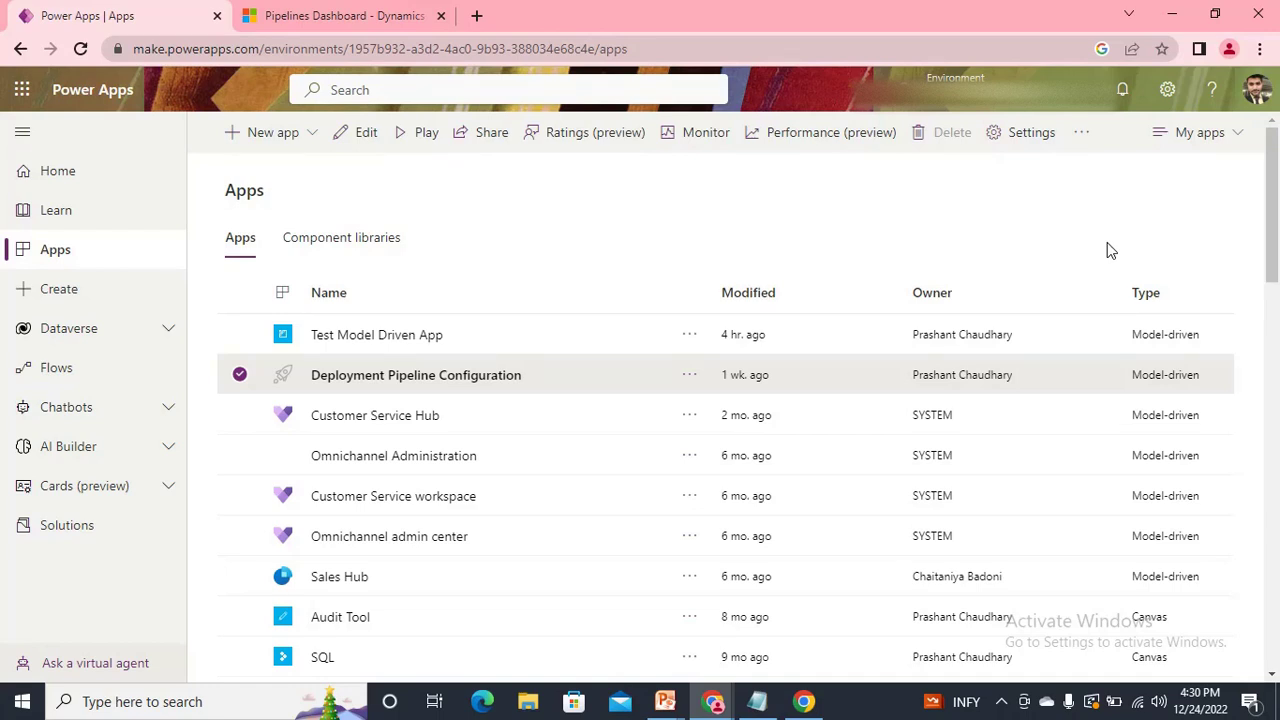
# Open the Power Platform admin center and select the sandbox environment's Environment ID in its details page.
pyautogui.click(1167, 89)
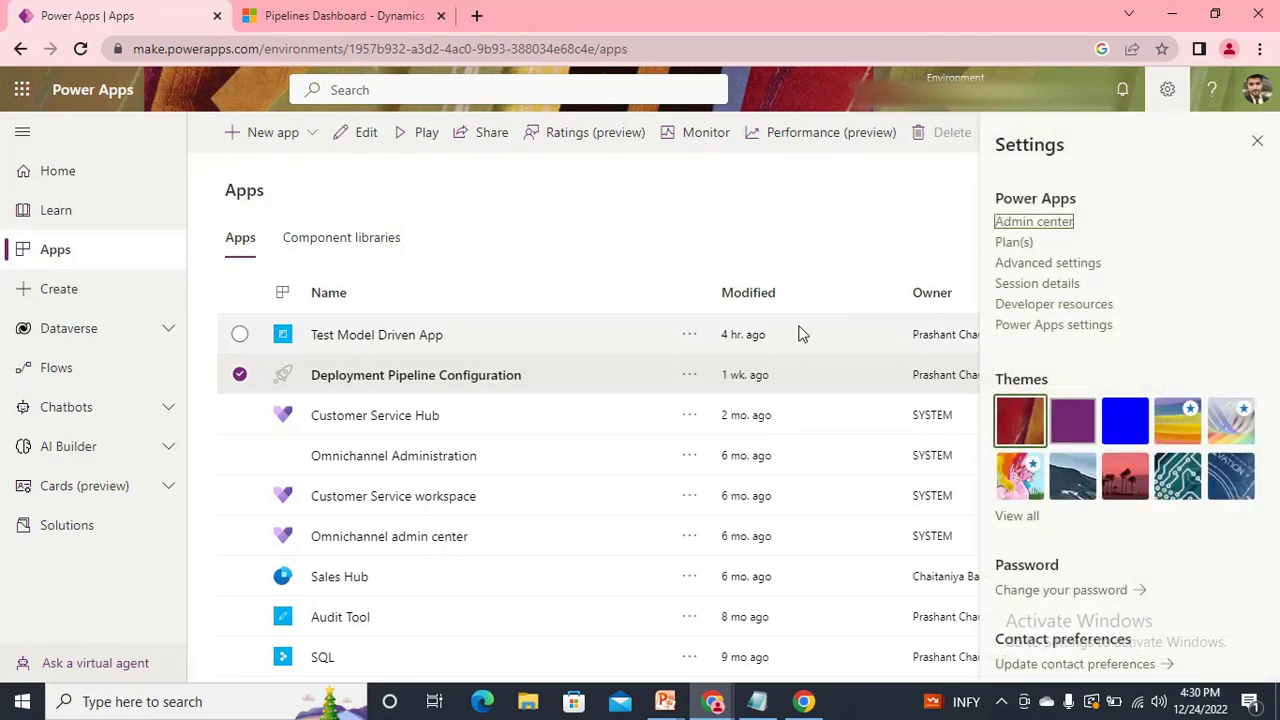
pyautogui.click(1034, 221)
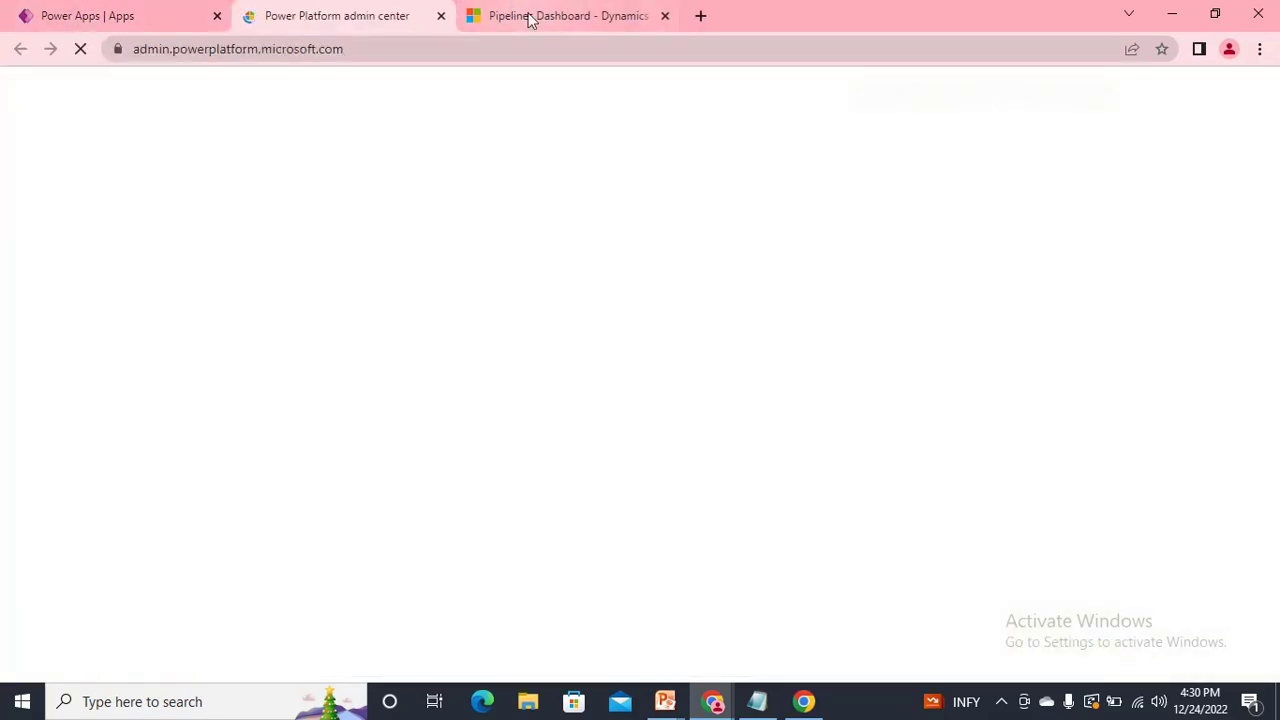
pyautogui.click(573, 16)
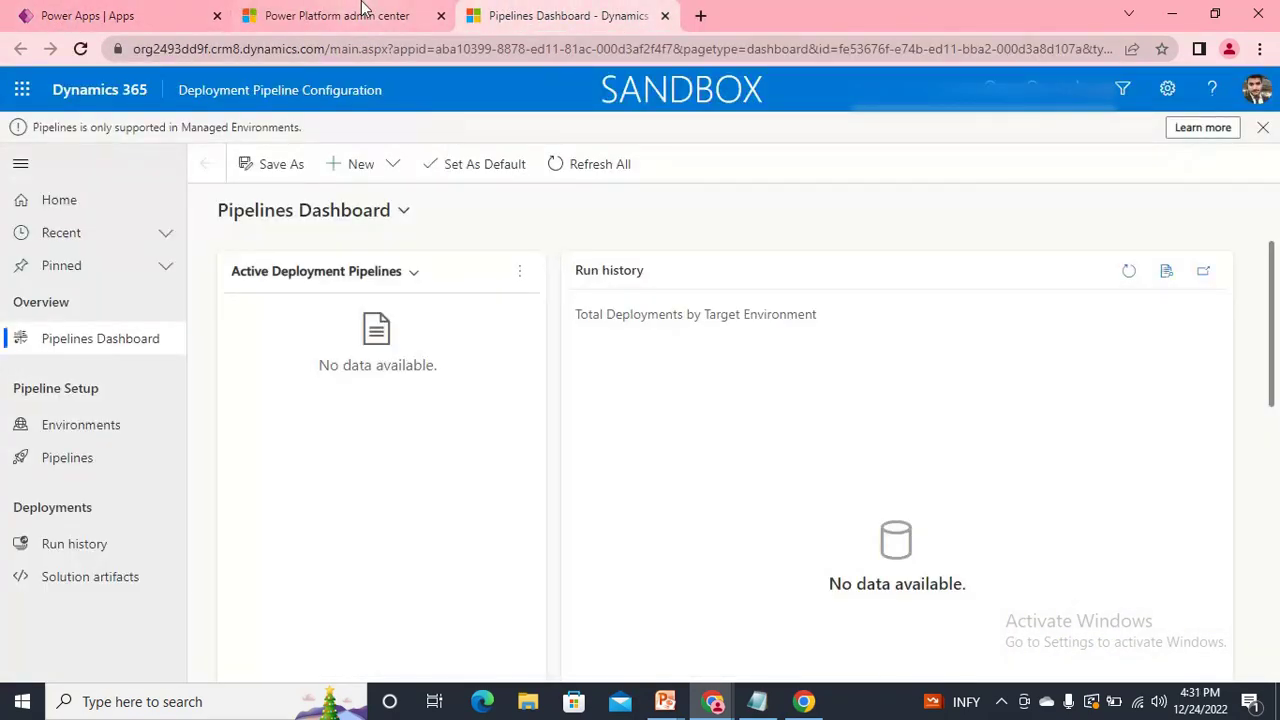
pyautogui.click(400, 15)
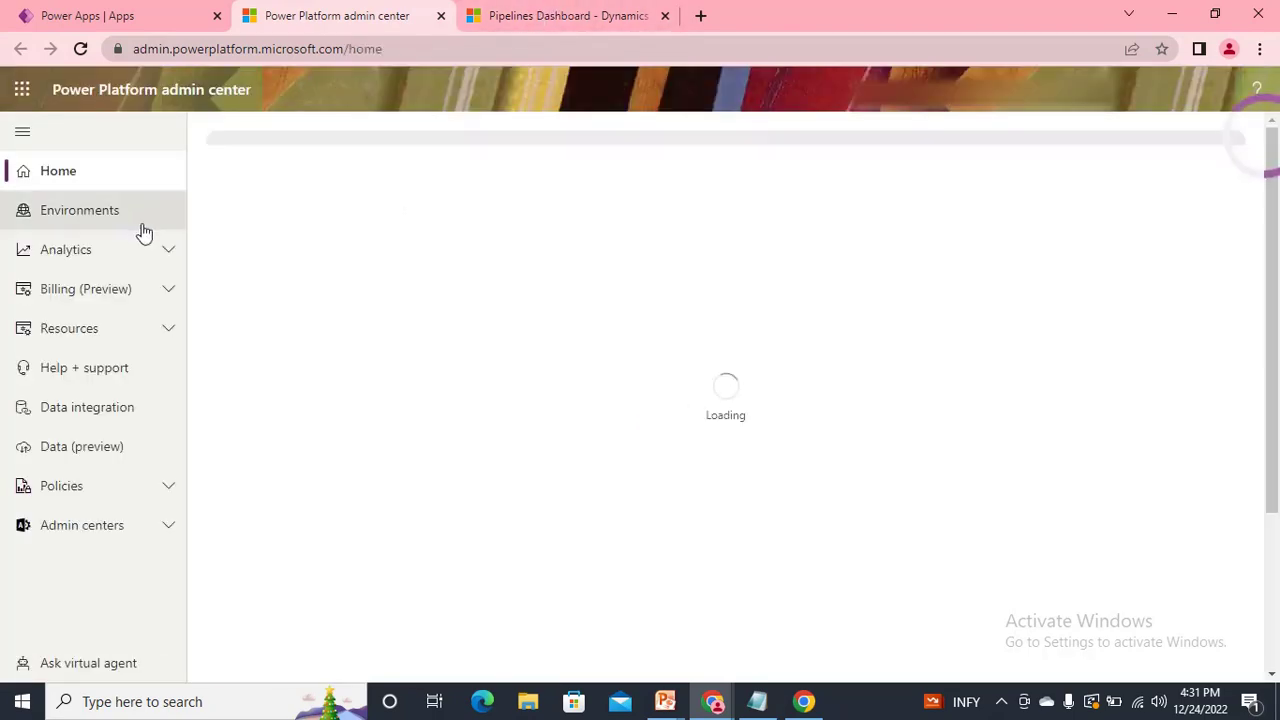
pyautogui.click(83, 216)
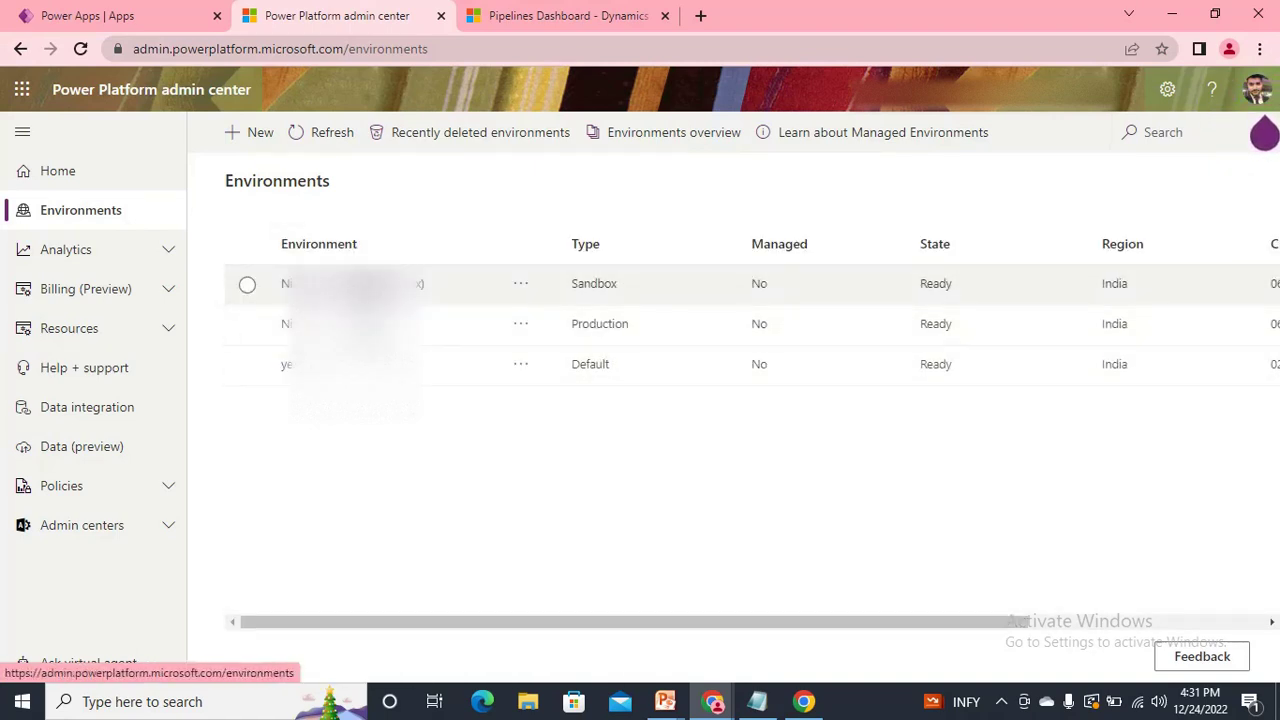
pyautogui.click(300, 283)
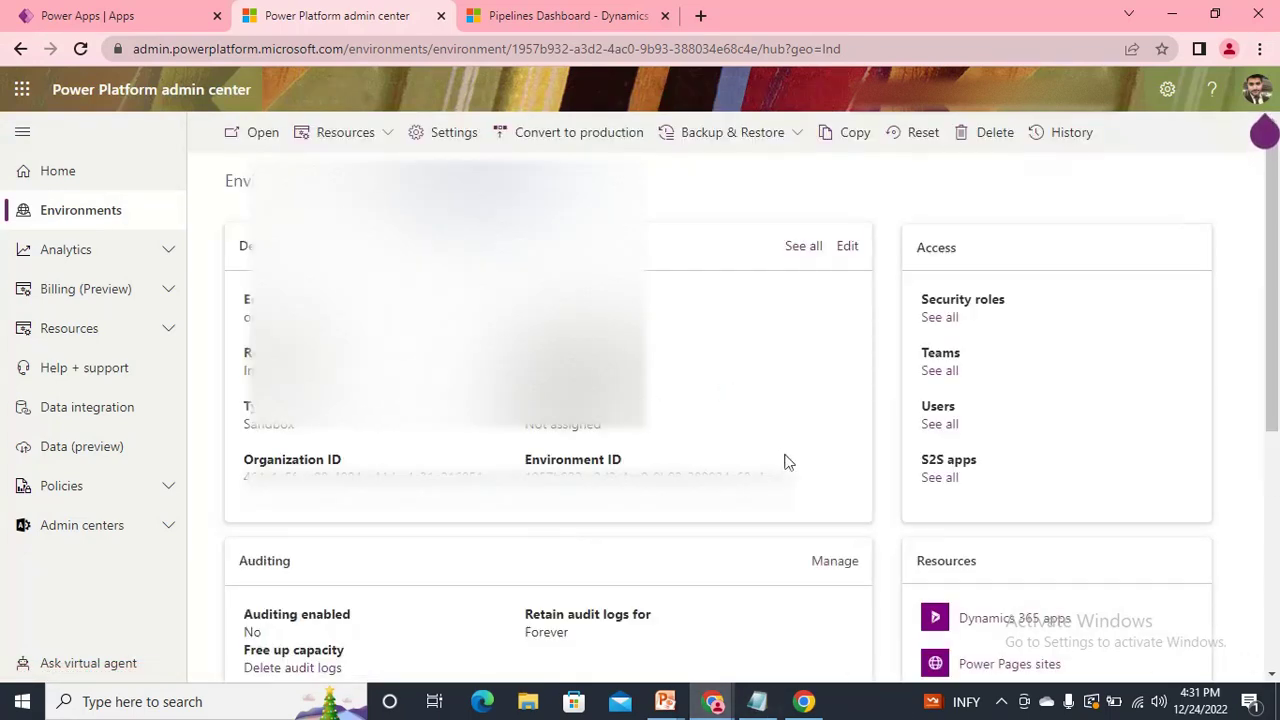
pyautogui.moveTo(790, 482); pyautogui.dragTo(245, 493)
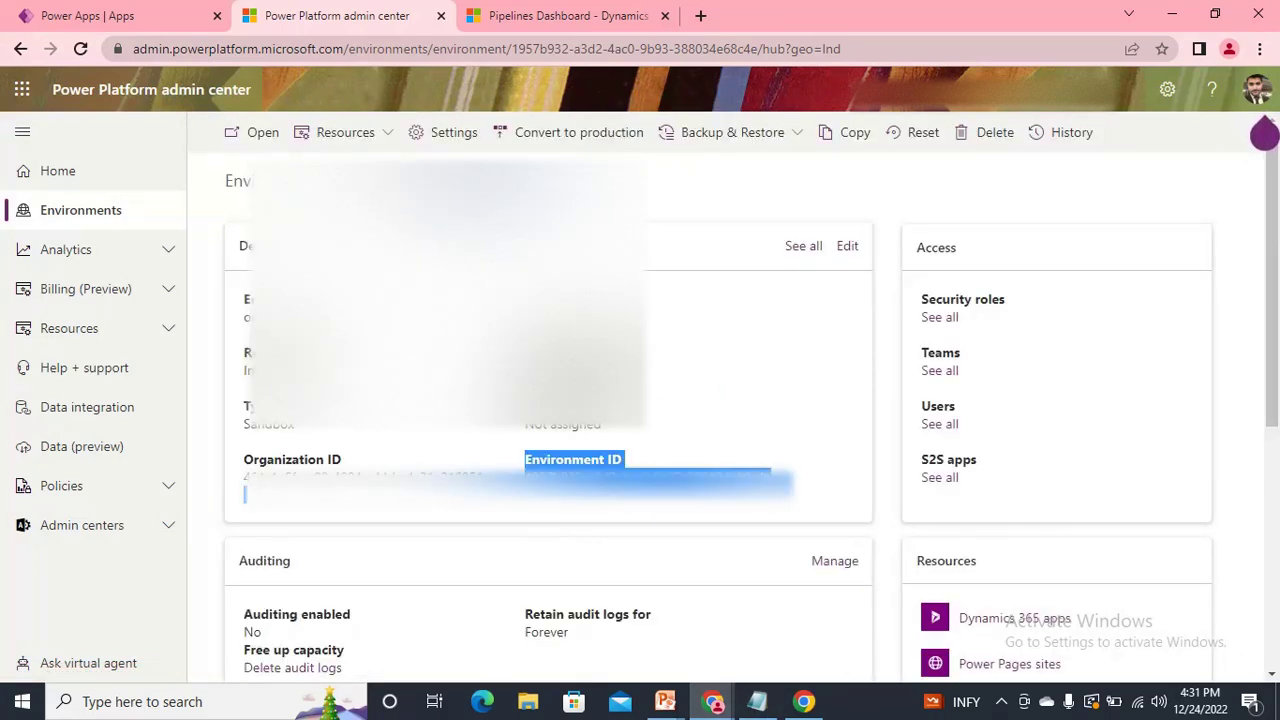
pyautogui.click(828, 428)
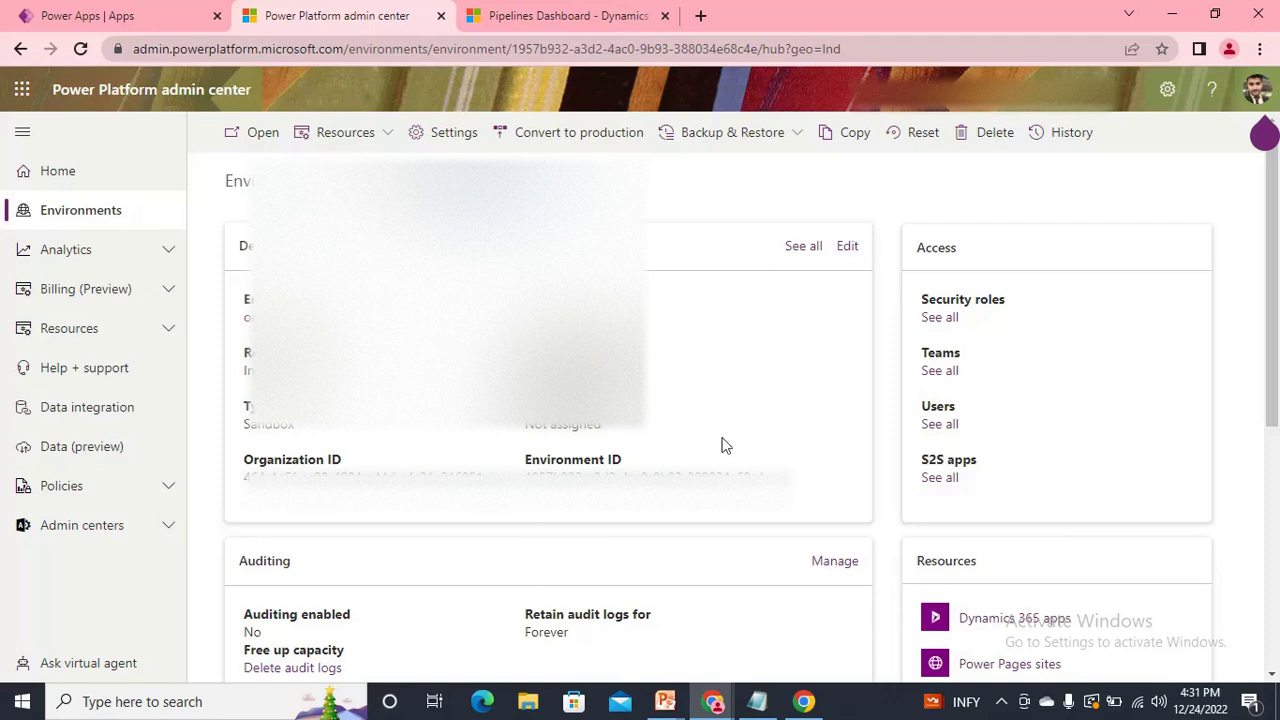
# Start a new deployment environment record in the pipeline app's Environments list.
pyautogui.click(441, 15)
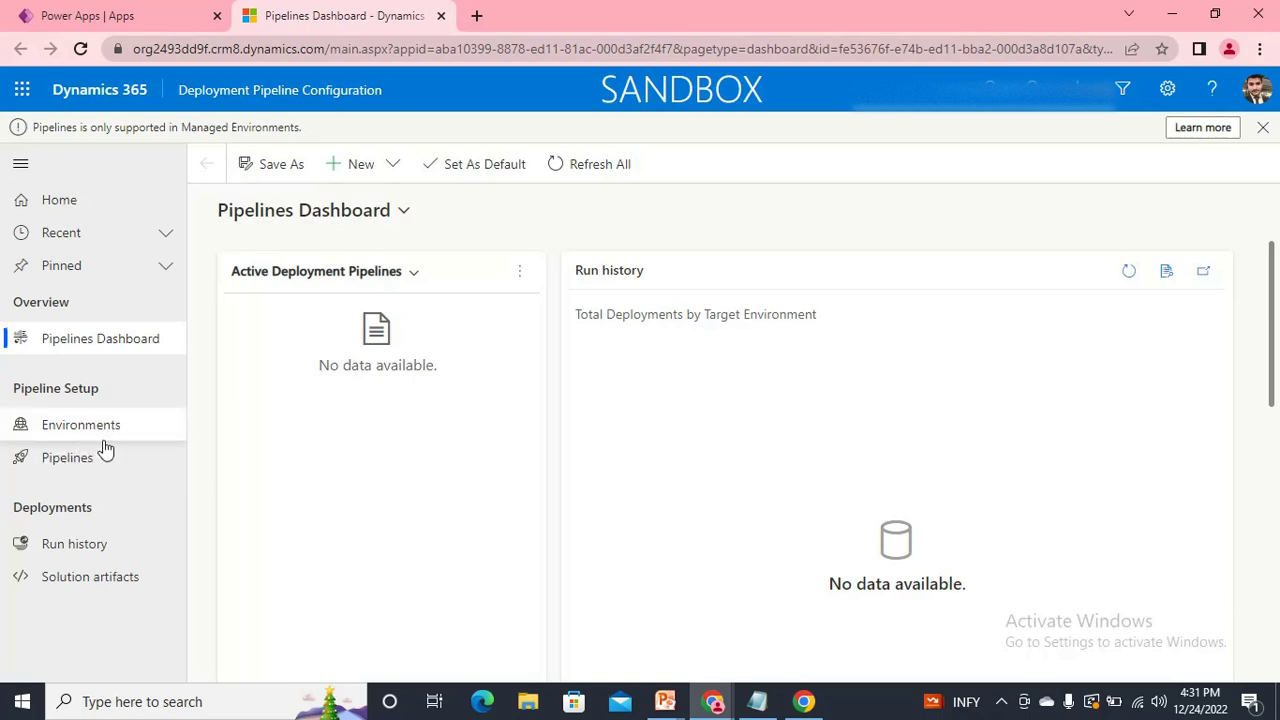
pyautogui.click(74, 436)
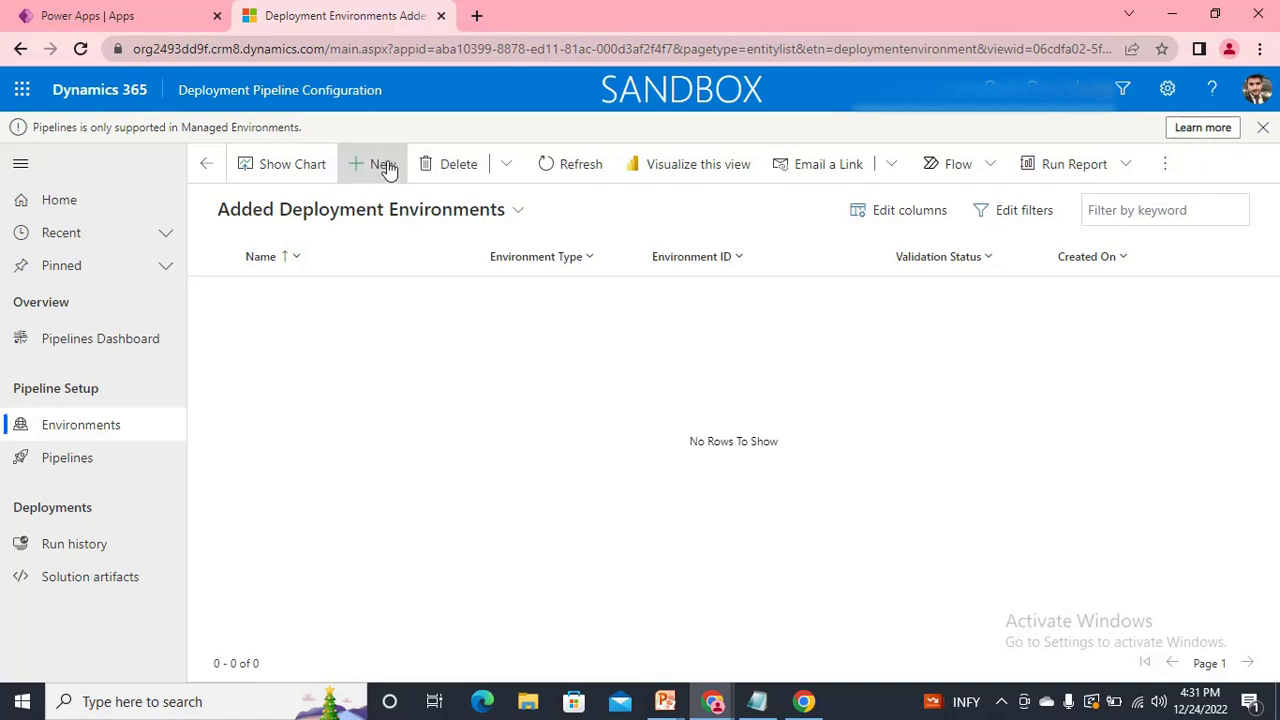
pyautogui.click(373, 170)
pyautogui.click(471, 309)
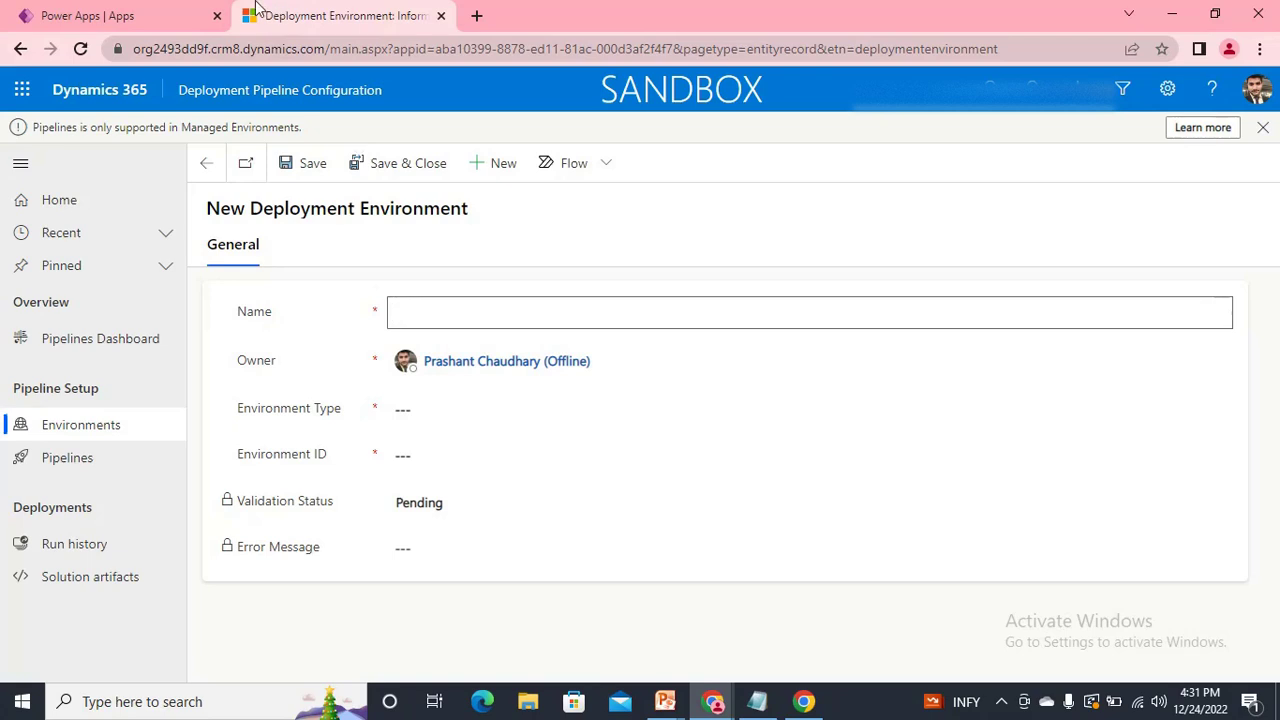
pyautogui.click(114, 14)
pyautogui.click(385, 15)
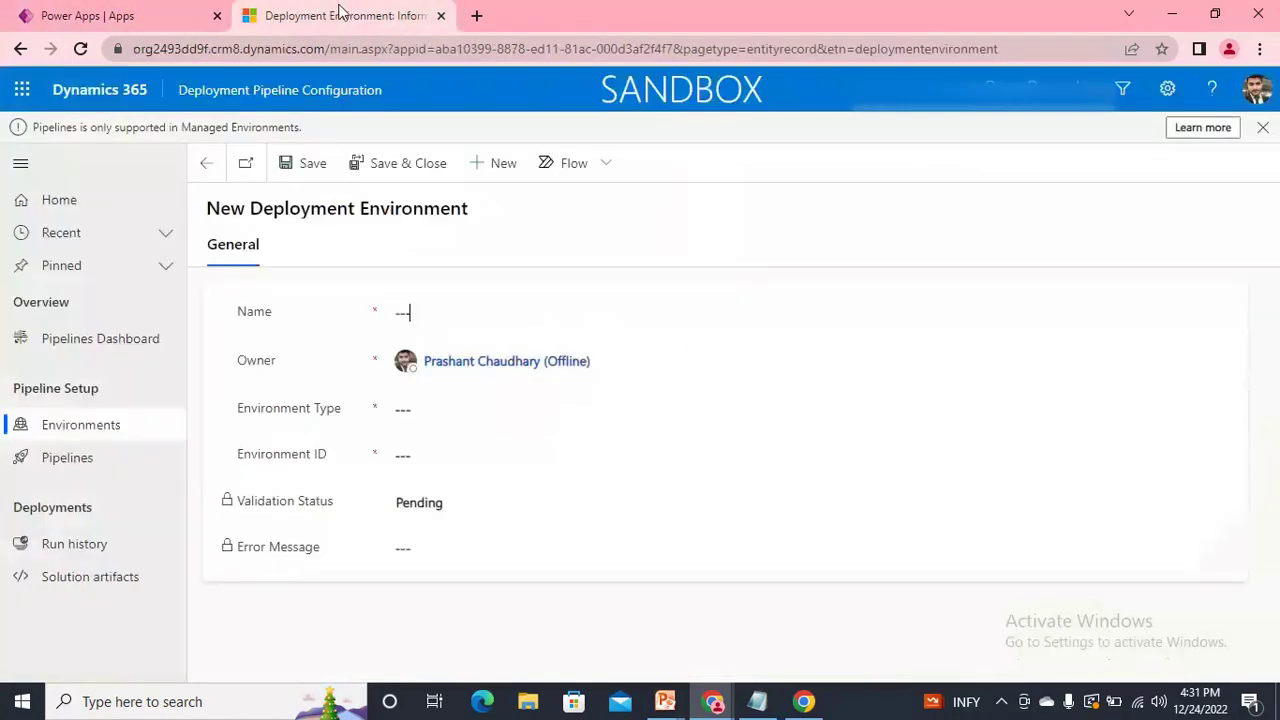
pyautogui.click(80, 15)
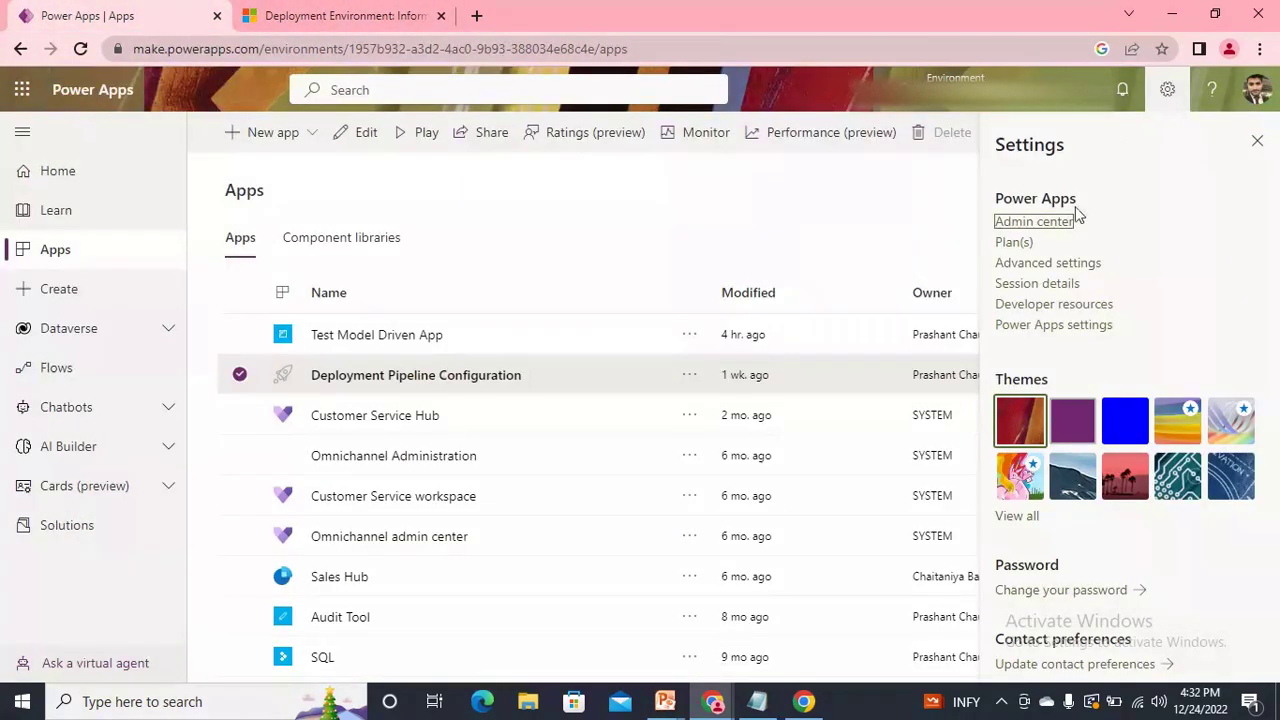
pyautogui.click(1045, 224)
pyautogui.click(487, 14)
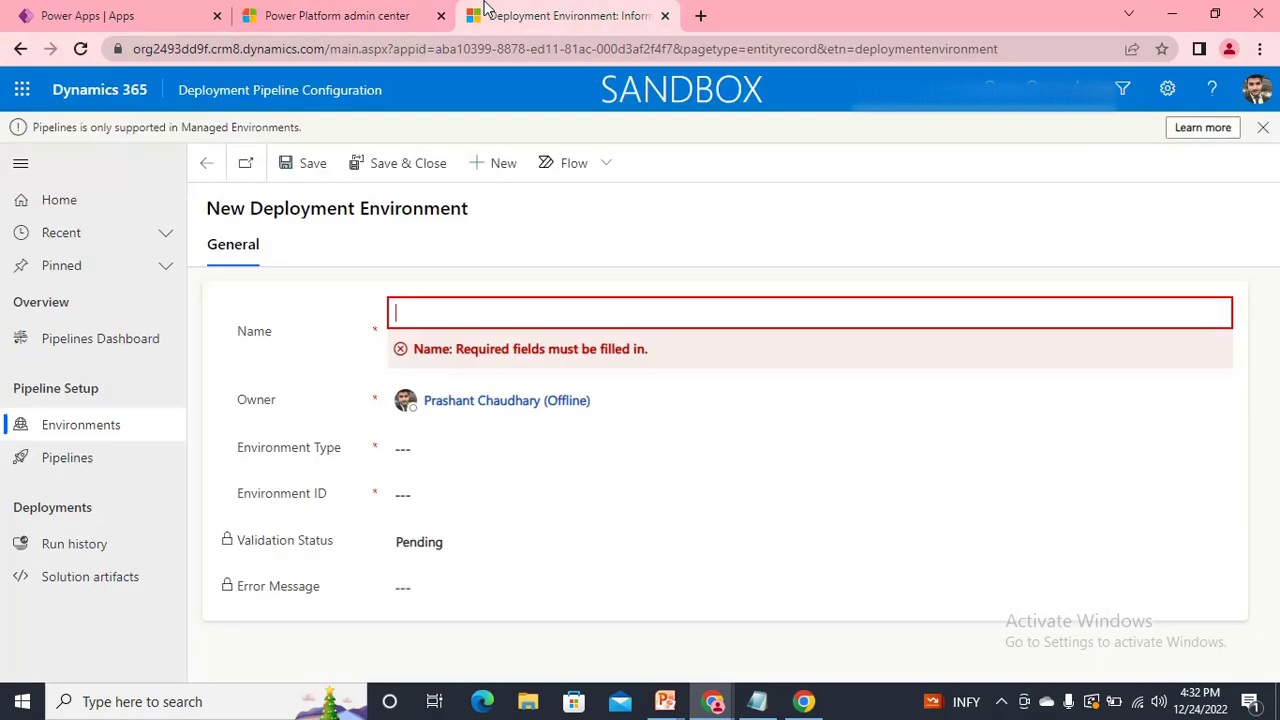
# Copy the sandbox environment ID from Notepad and paste it into the record's Environment ID field.
pyautogui.hotkey('alt', 'Tab')
pyautogui.hotkey('alt', 'Tab')
pyautogui.hotkey('alt', 'Tab')
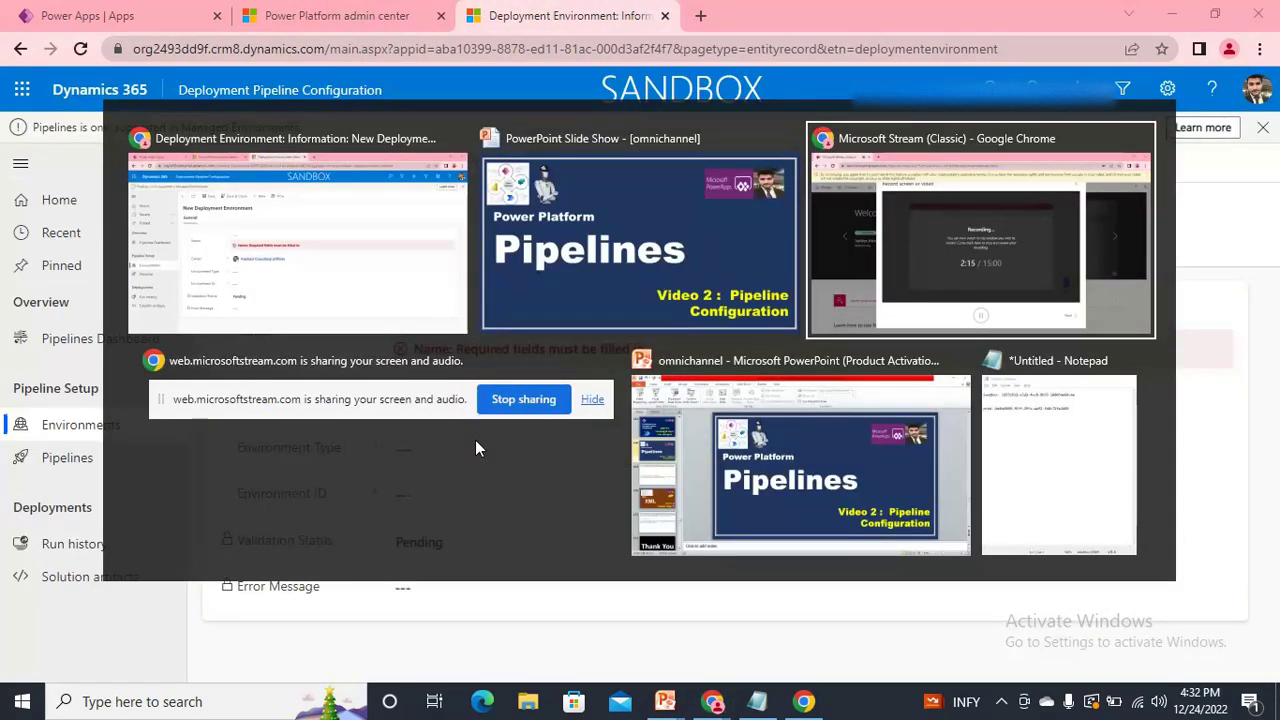
pyautogui.hotkey('alt', 'Tab')
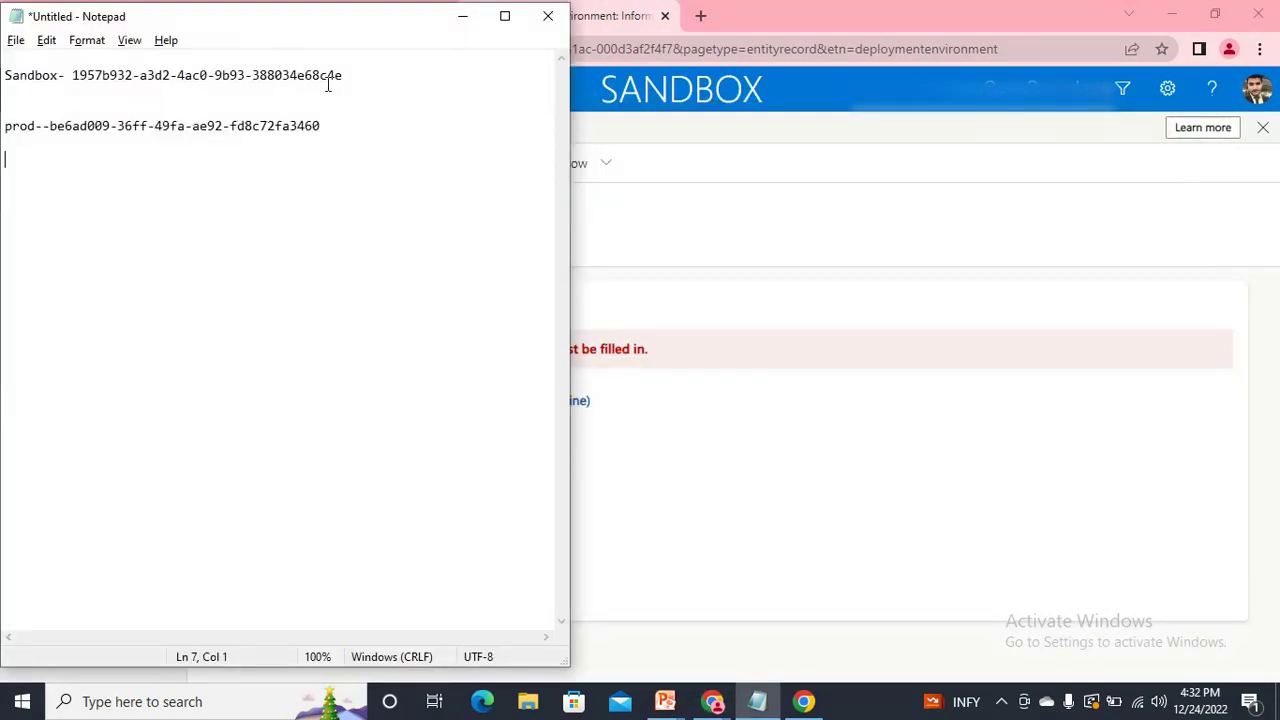
pyautogui.moveTo(345, 76); pyautogui.dragTo(78, 80)
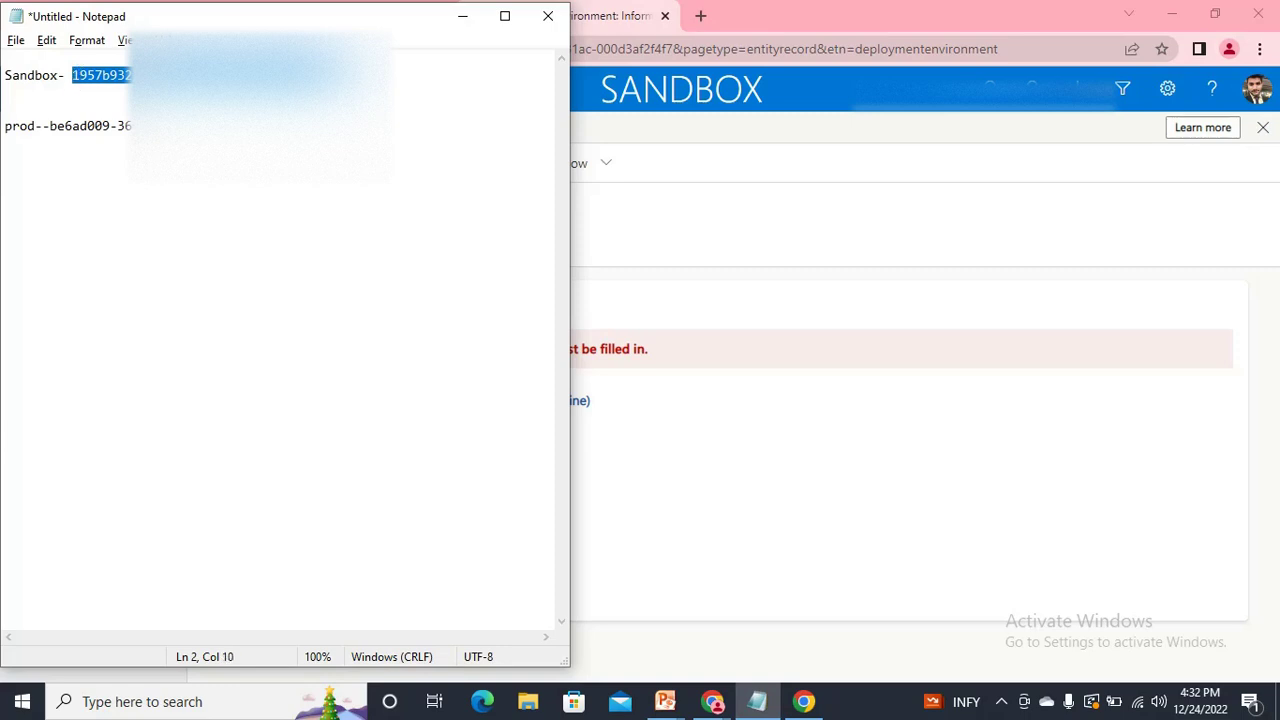
pyautogui.hotkey('alt', 'Tab')
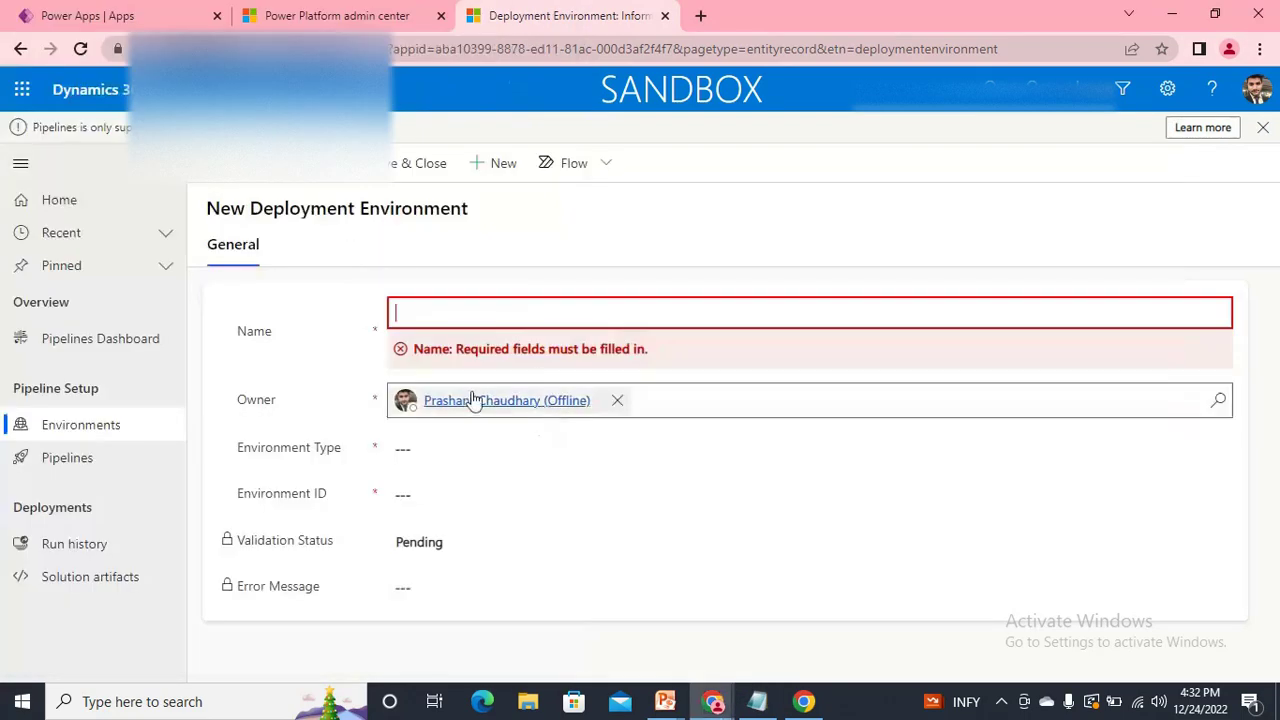
pyautogui.click(462, 491)
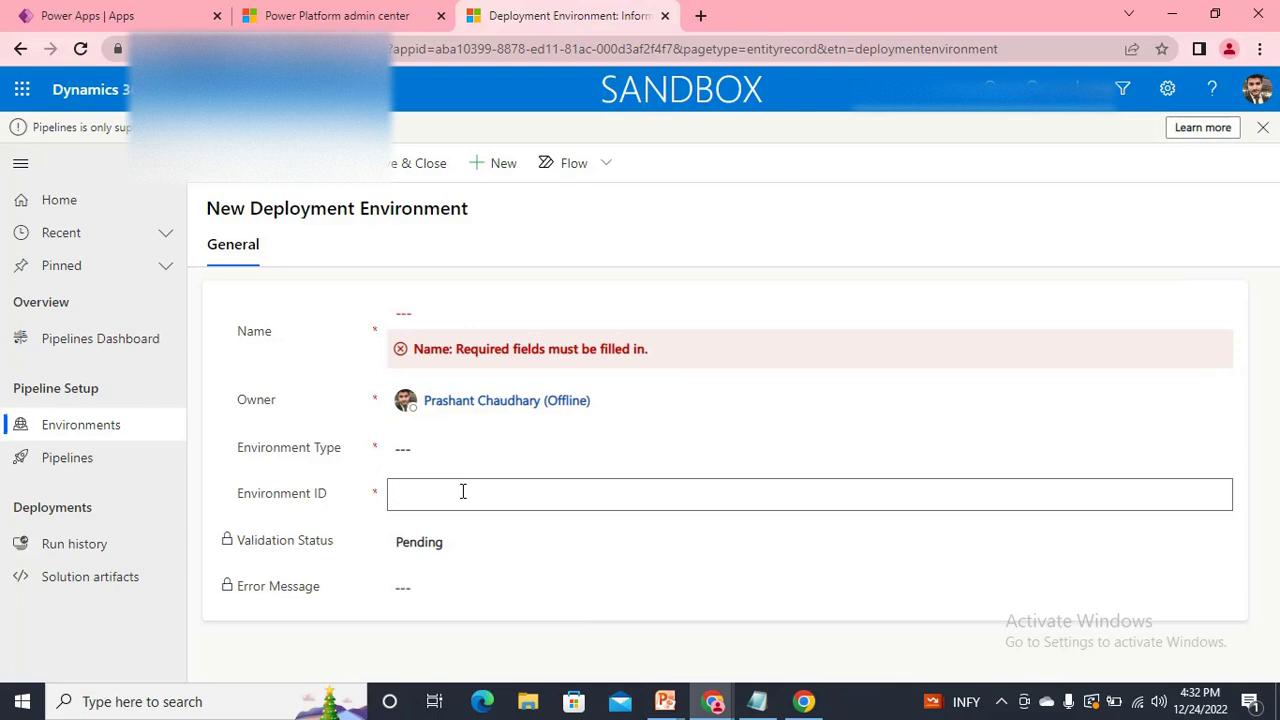
pyautogui.write('1957b932-a3d2-4ac0-9b93-38003de8cde')
# Fill in the Name with the sandbox environment's name, checked in the admin center environment list.
pyautogui.click(340, 15)
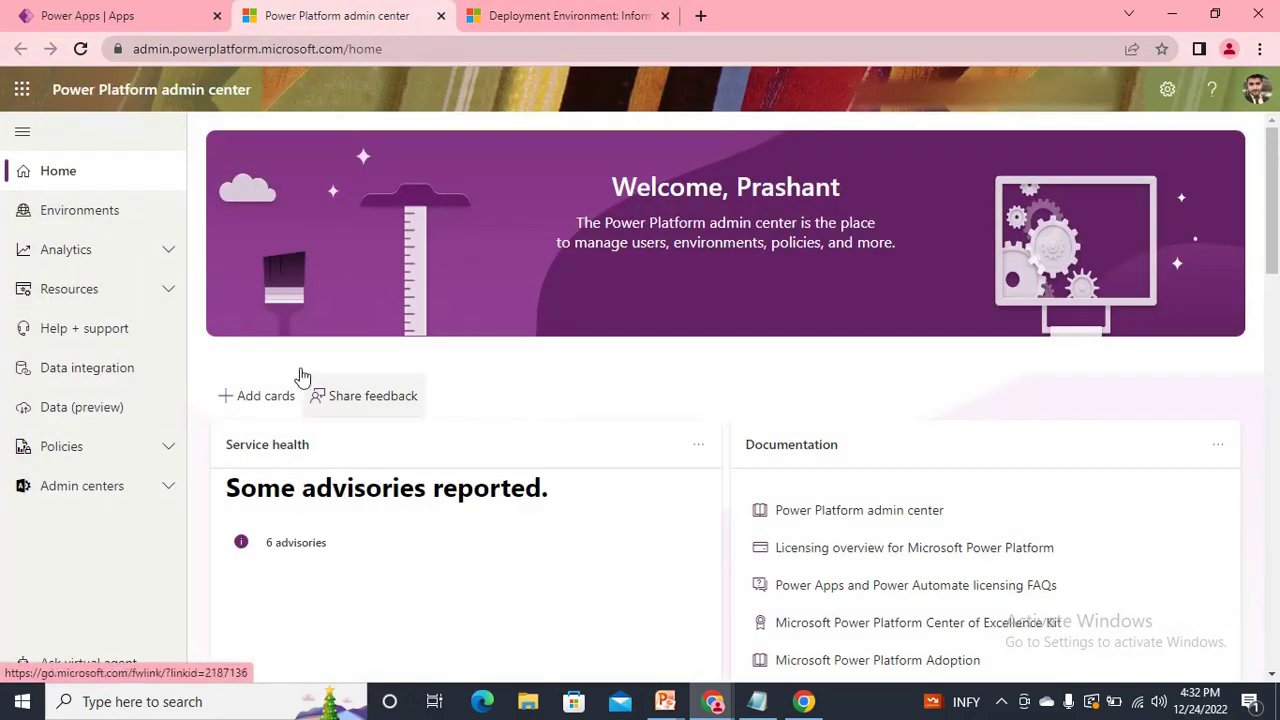
pyautogui.click(88, 213)
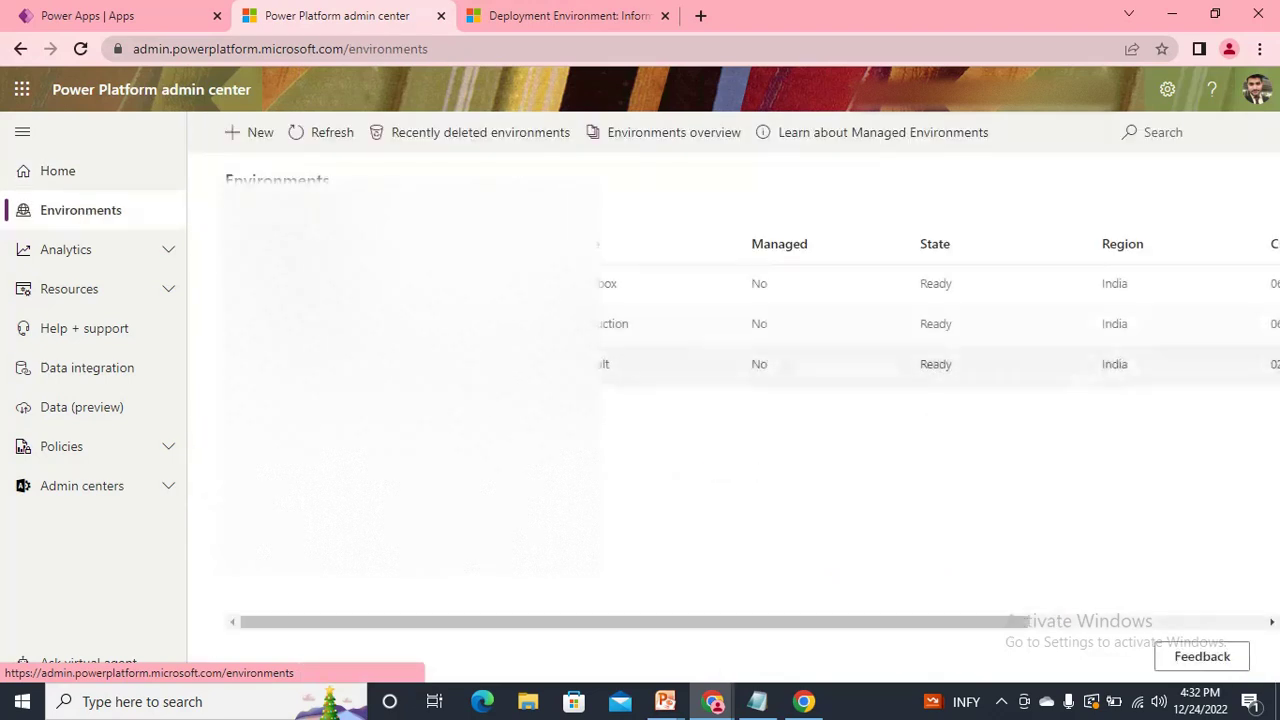
pyautogui.click(352, 284)
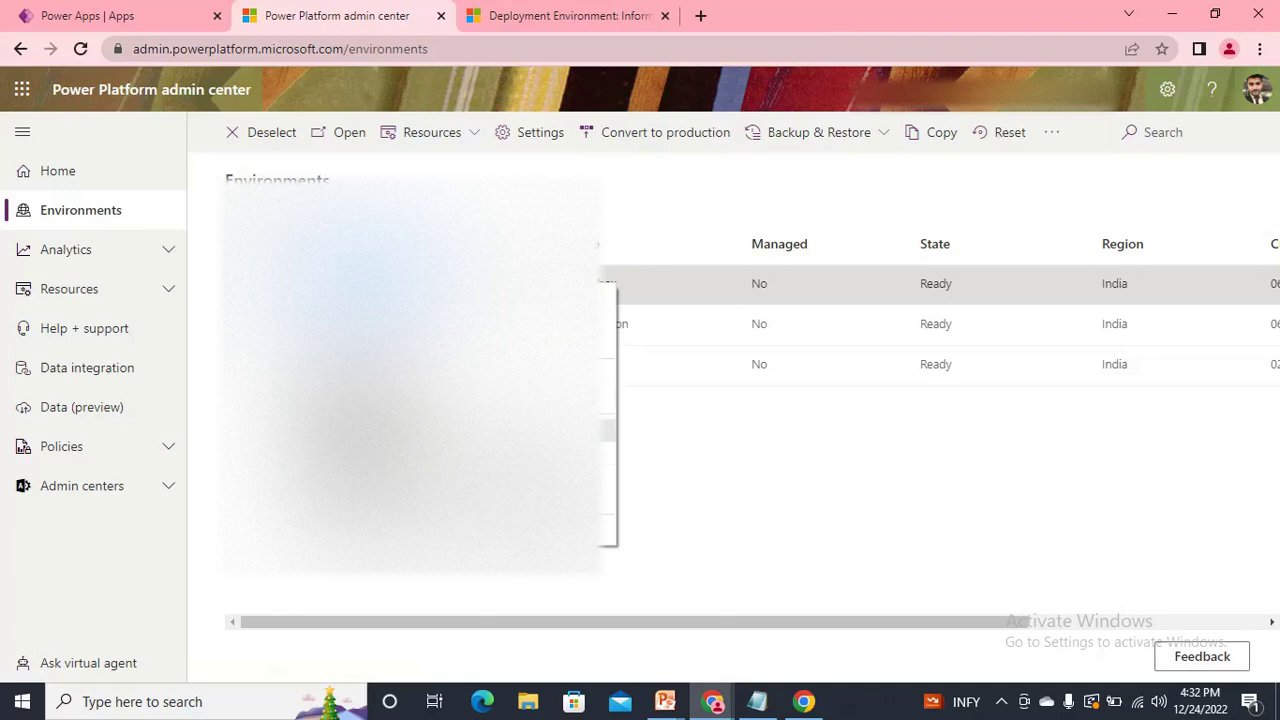
pyautogui.click(530, 12)
pyautogui.click(476, 316)
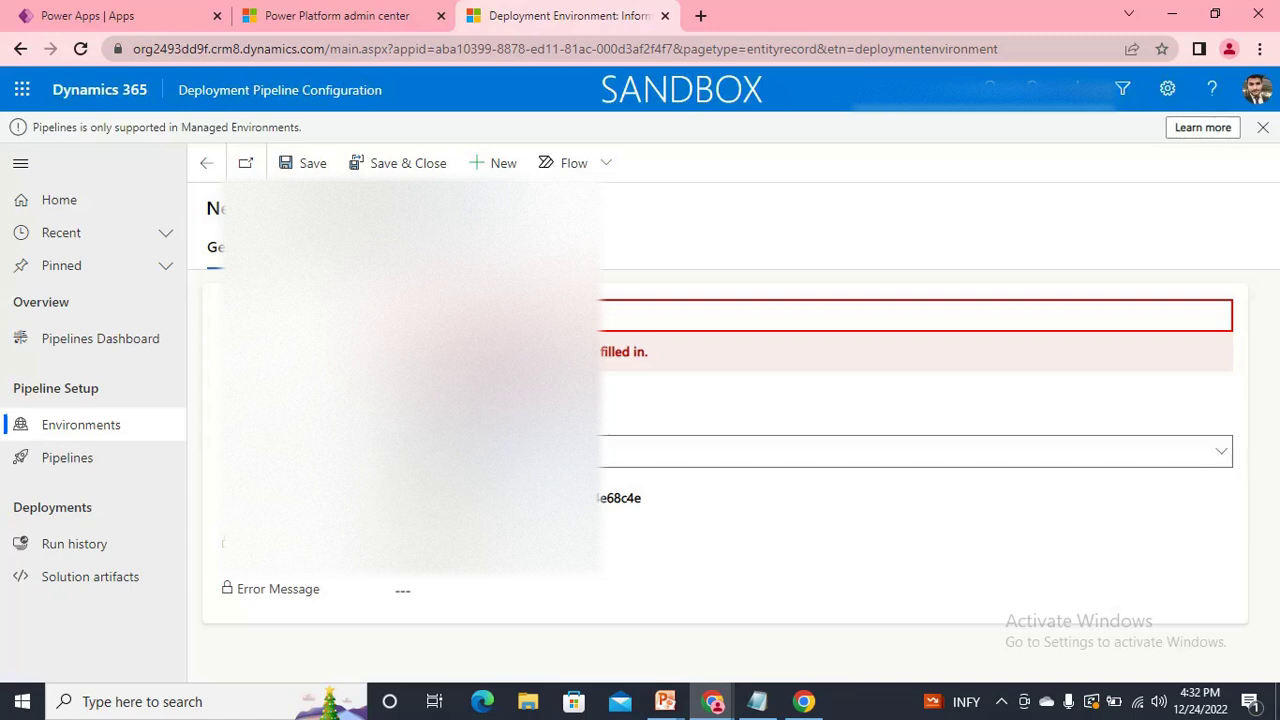
# Choose the environment type from the dropdown and save the deployment environment record.
pyautogui.click(490, 451)
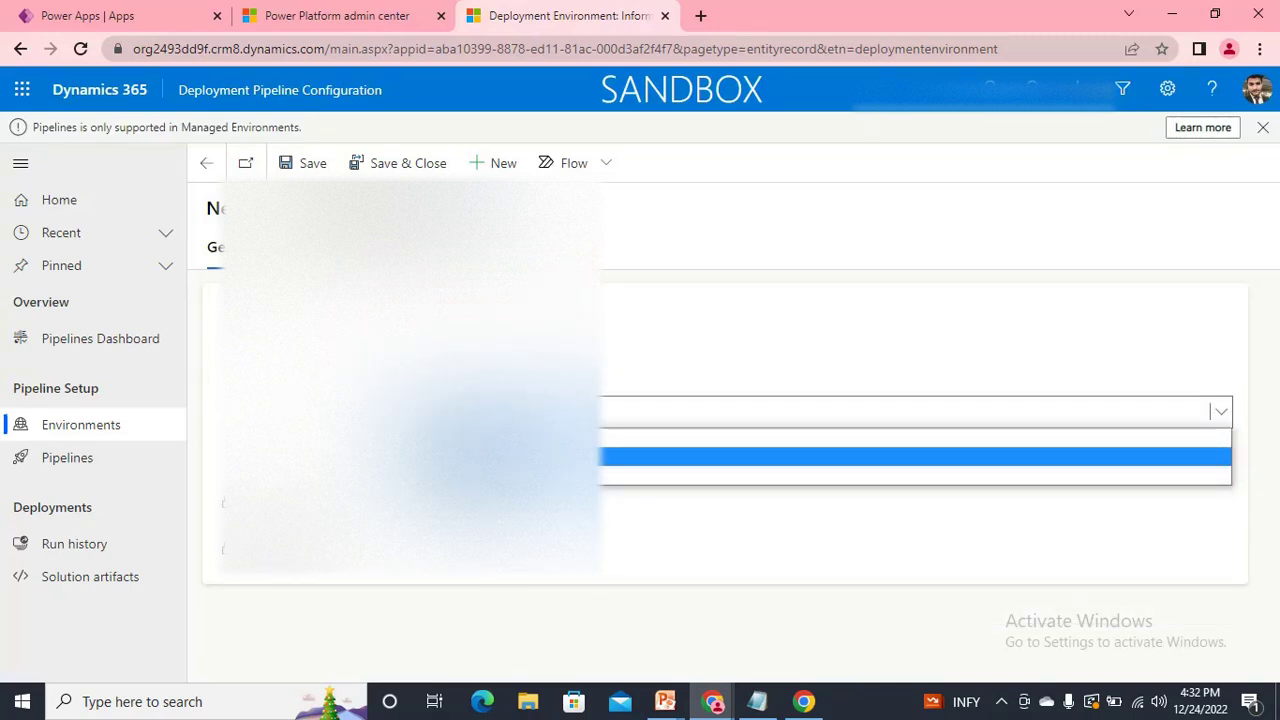
pyautogui.press('Down')
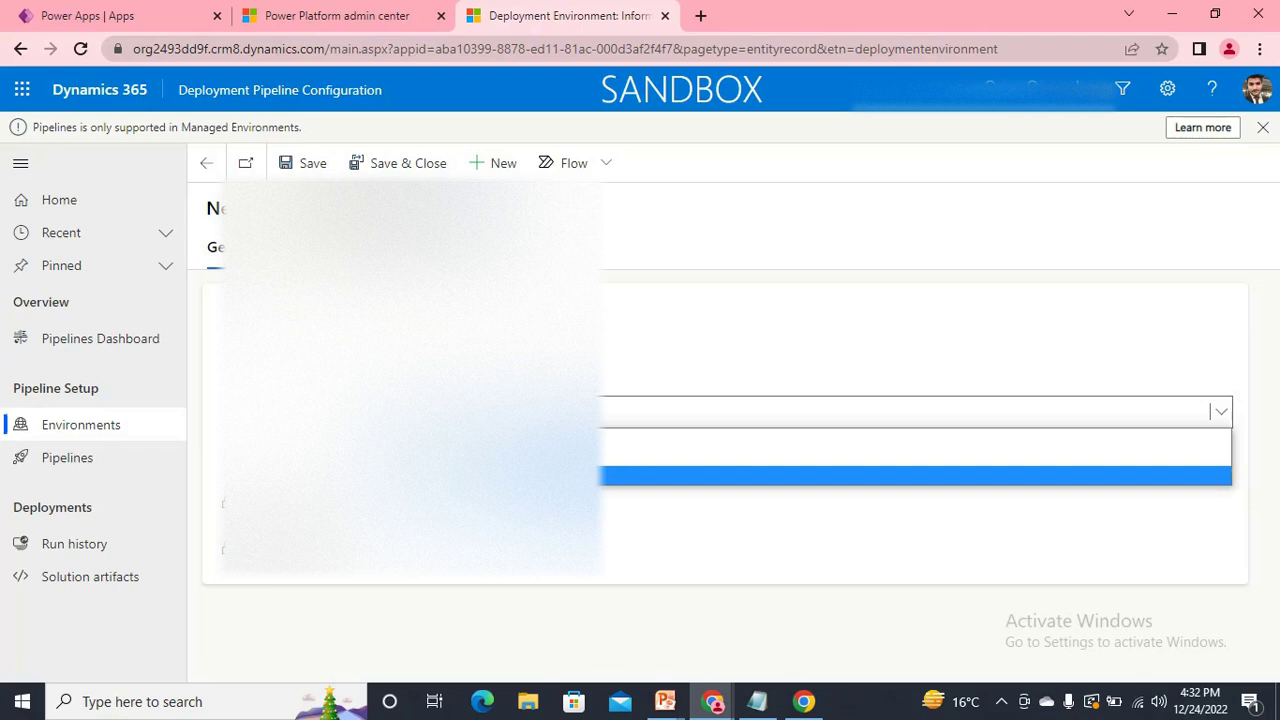
pyautogui.press('Up')
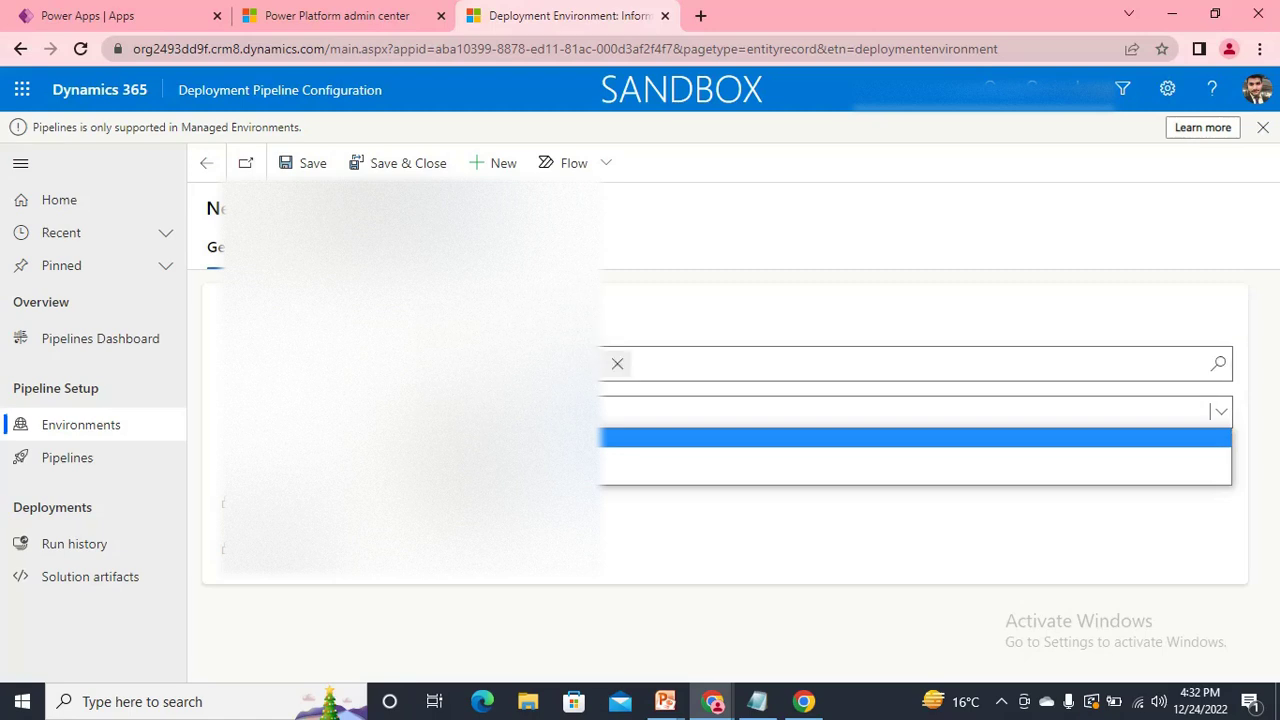
pyautogui.press('Down')
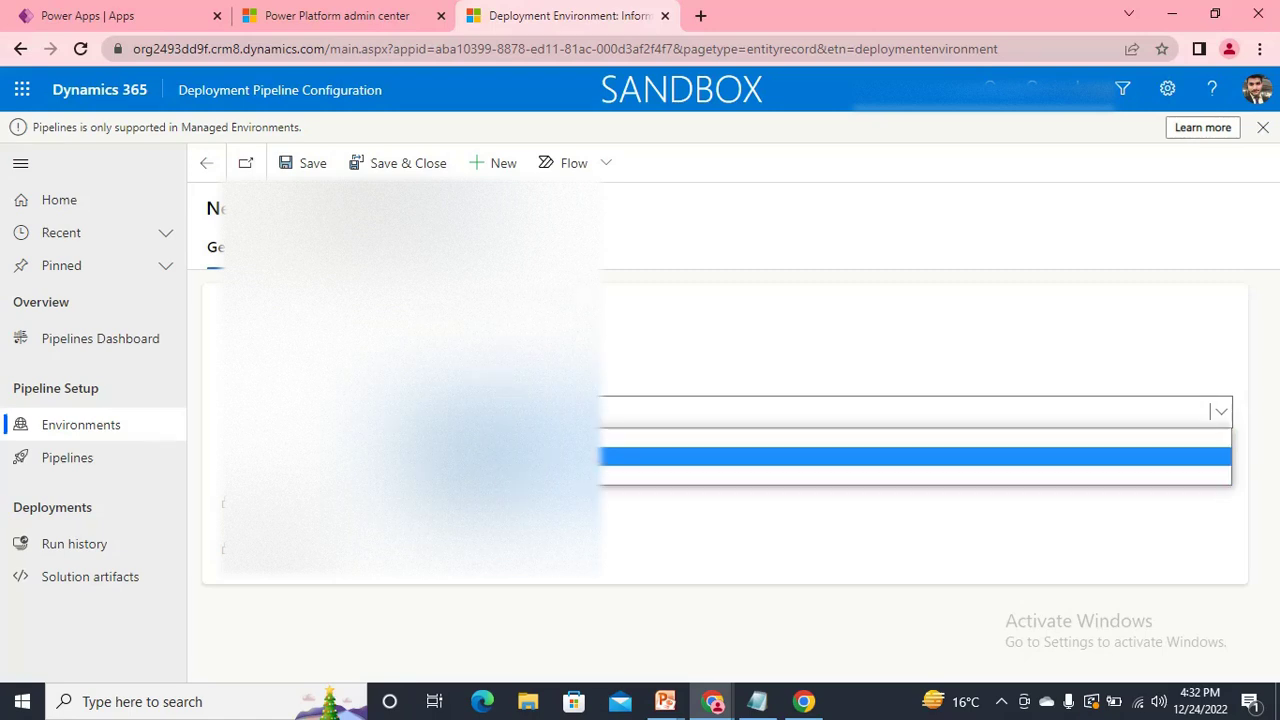
pyautogui.press('Return')
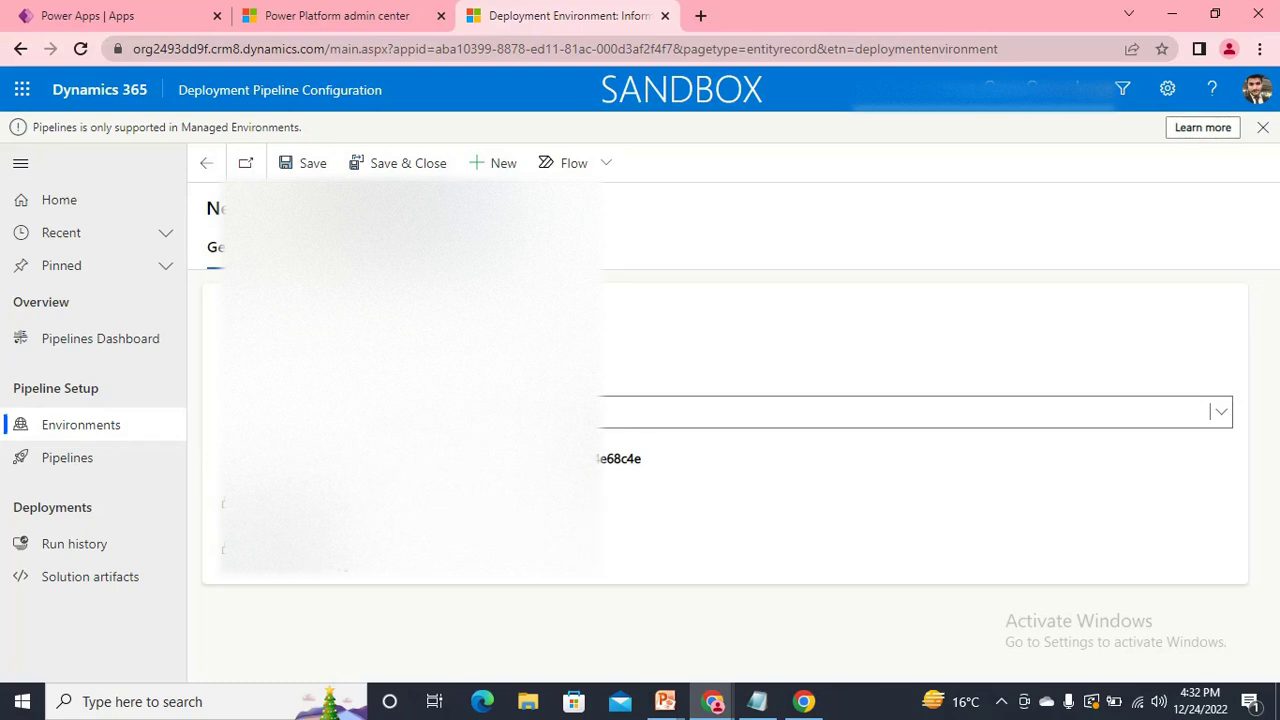
pyautogui.click(313, 163)
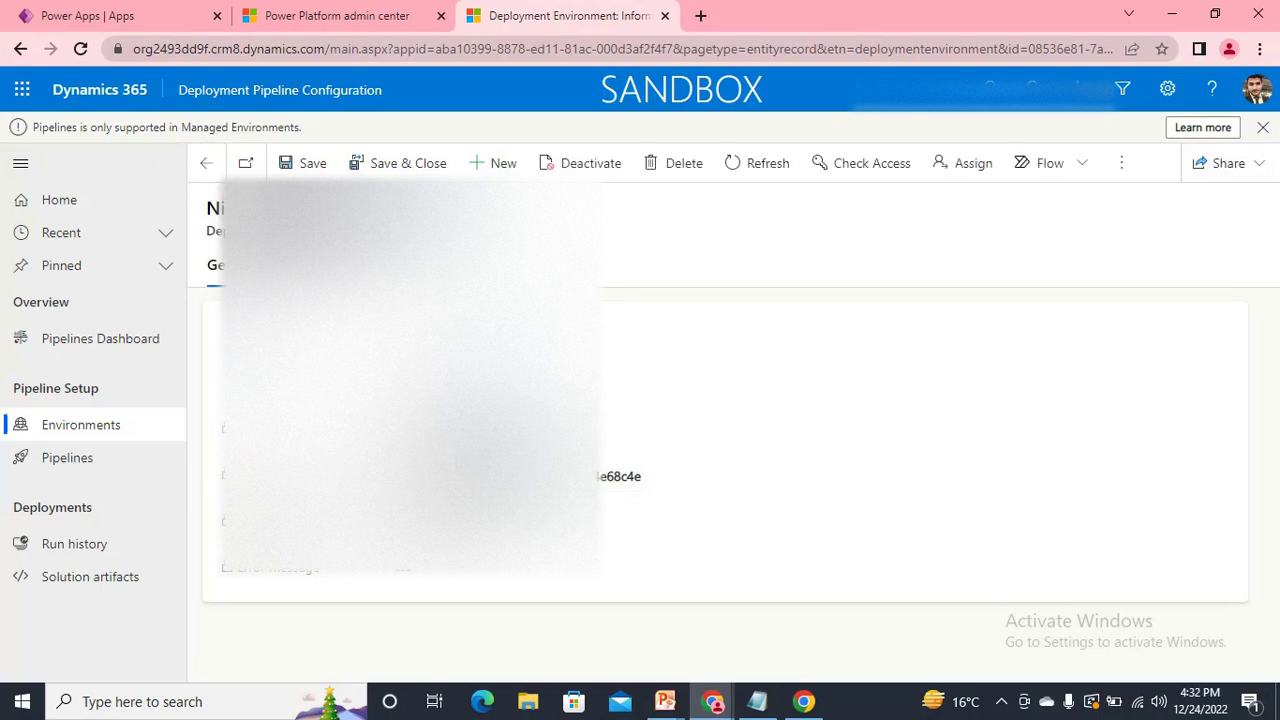
# Start another new deployment environment record from the Environments list.
pyautogui.click(81, 50)
pyautogui.click(88, 432)
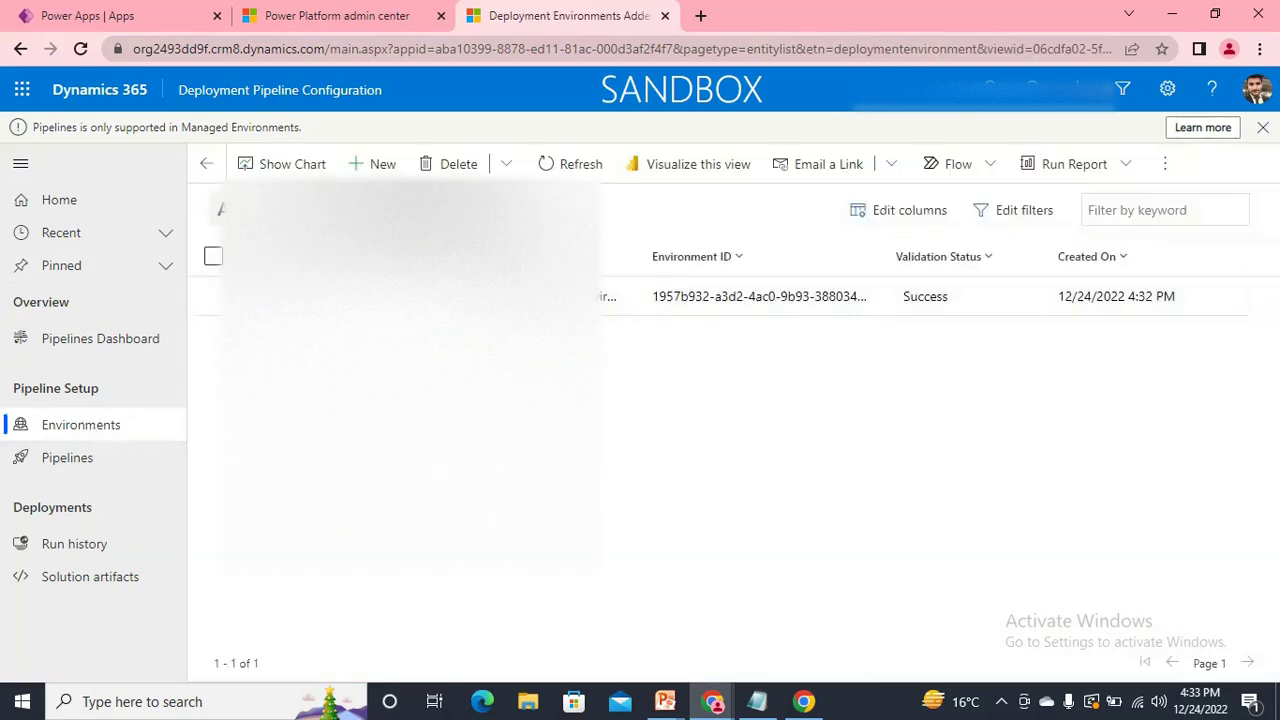
pyautogui.click(386, 170)
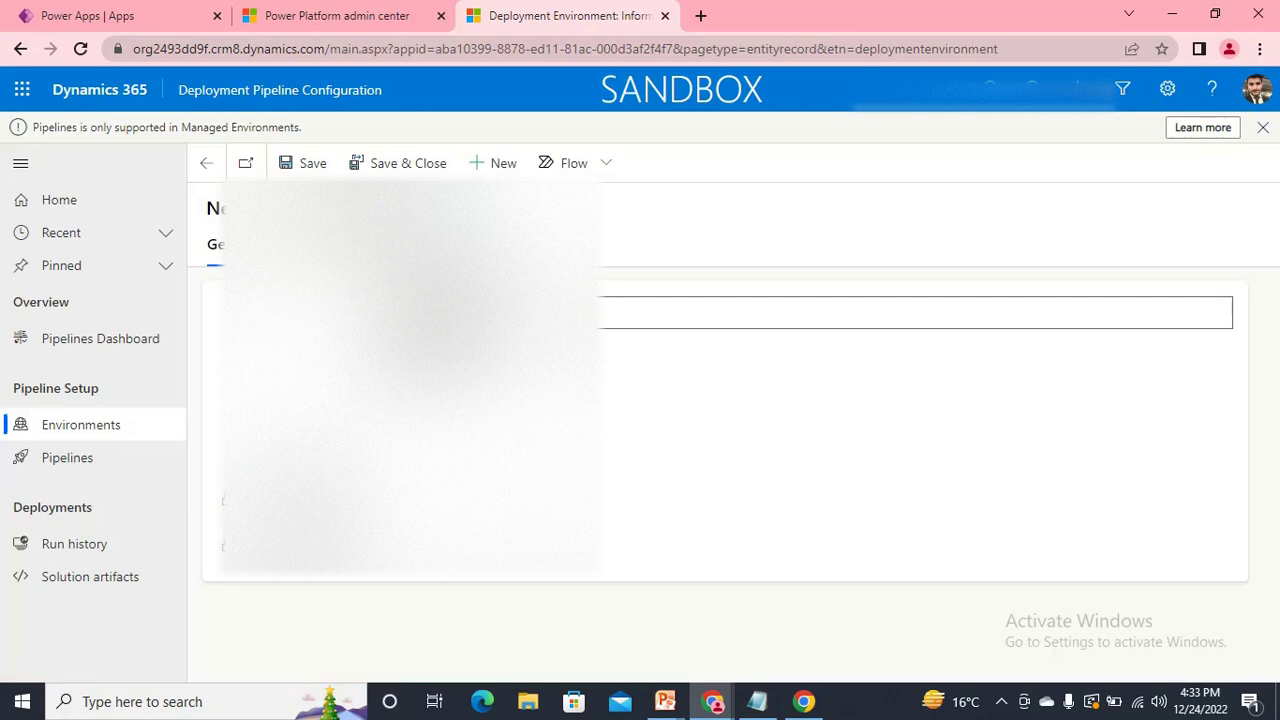
# Enter the production environment's name, checked in the admin center list, and paste its environment ID copied from Notepad.
pyautogui.click(345, 15)
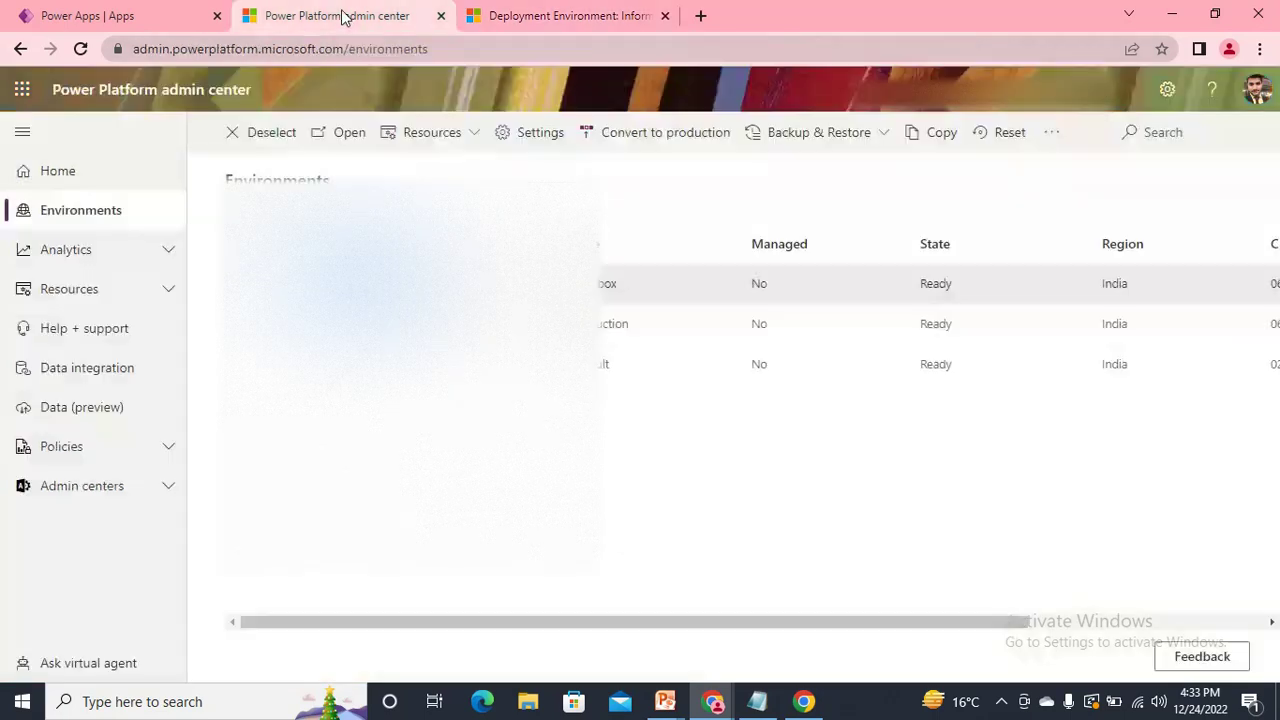
pyautogui.click(345, 324)
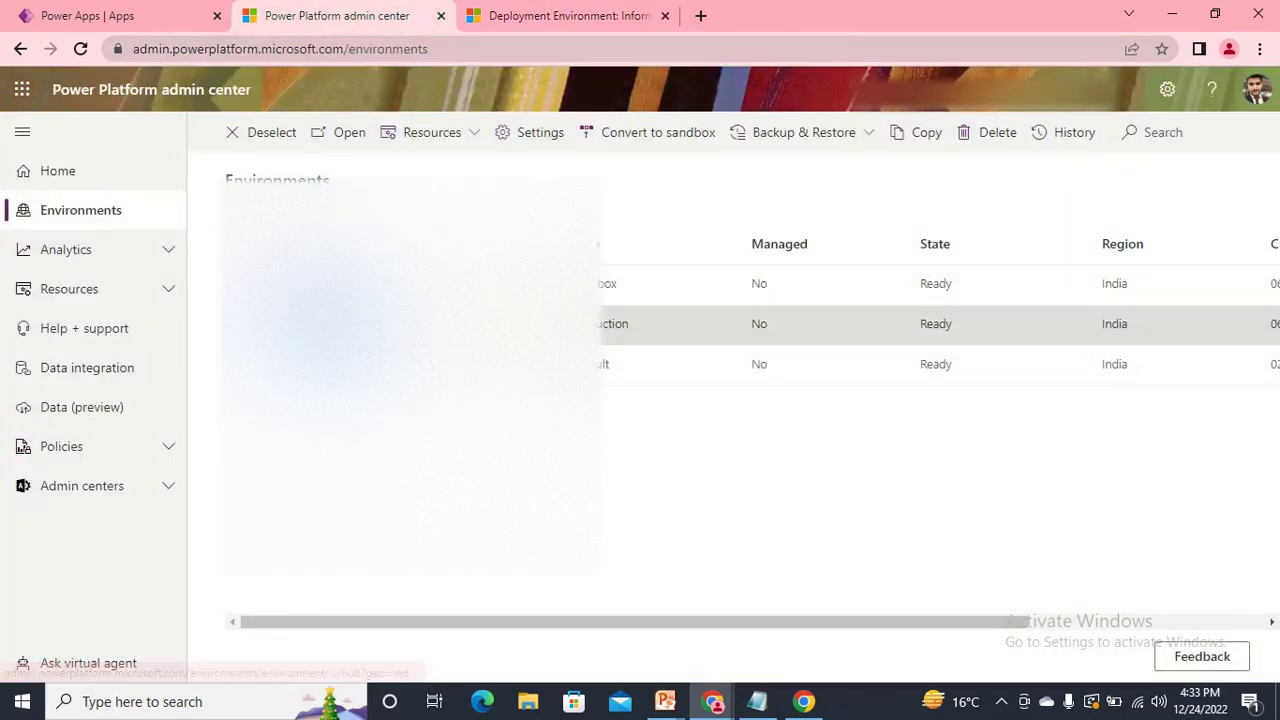
pyautogui.rightClick(314, 324)
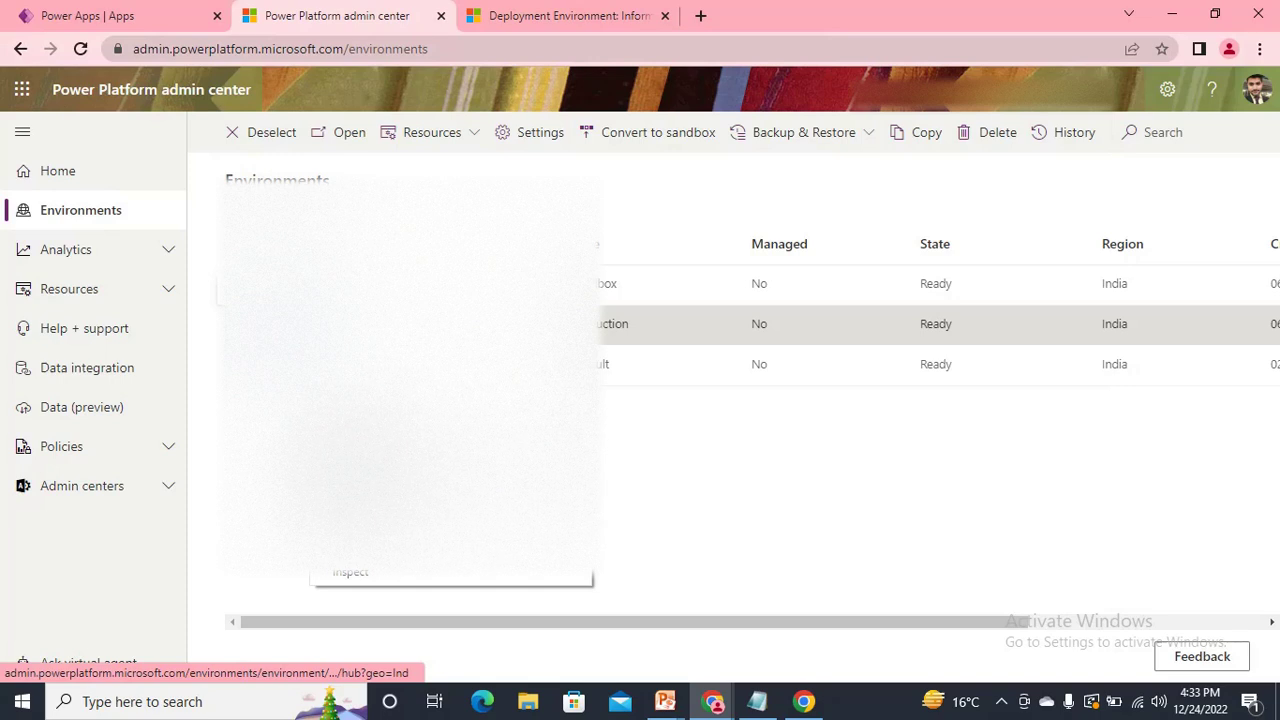
pyautogui.click(505, 15)
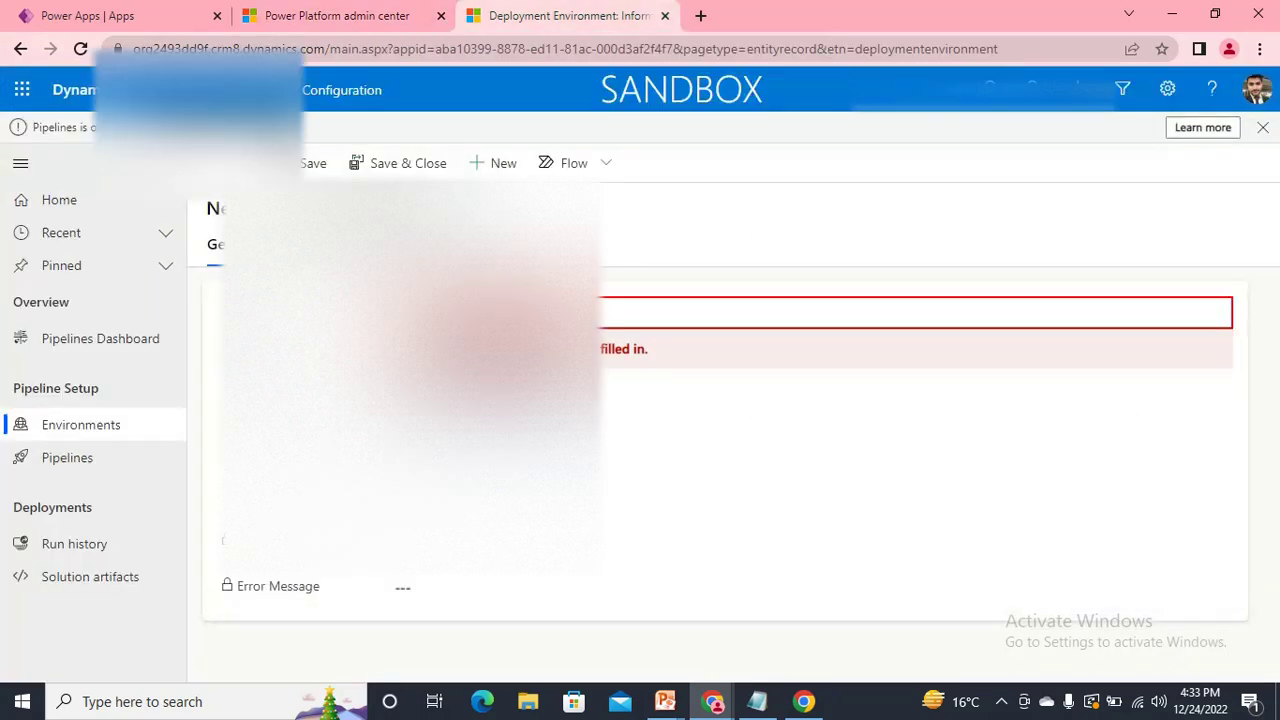
pyautogui.hotkey('alt', 'Tab')
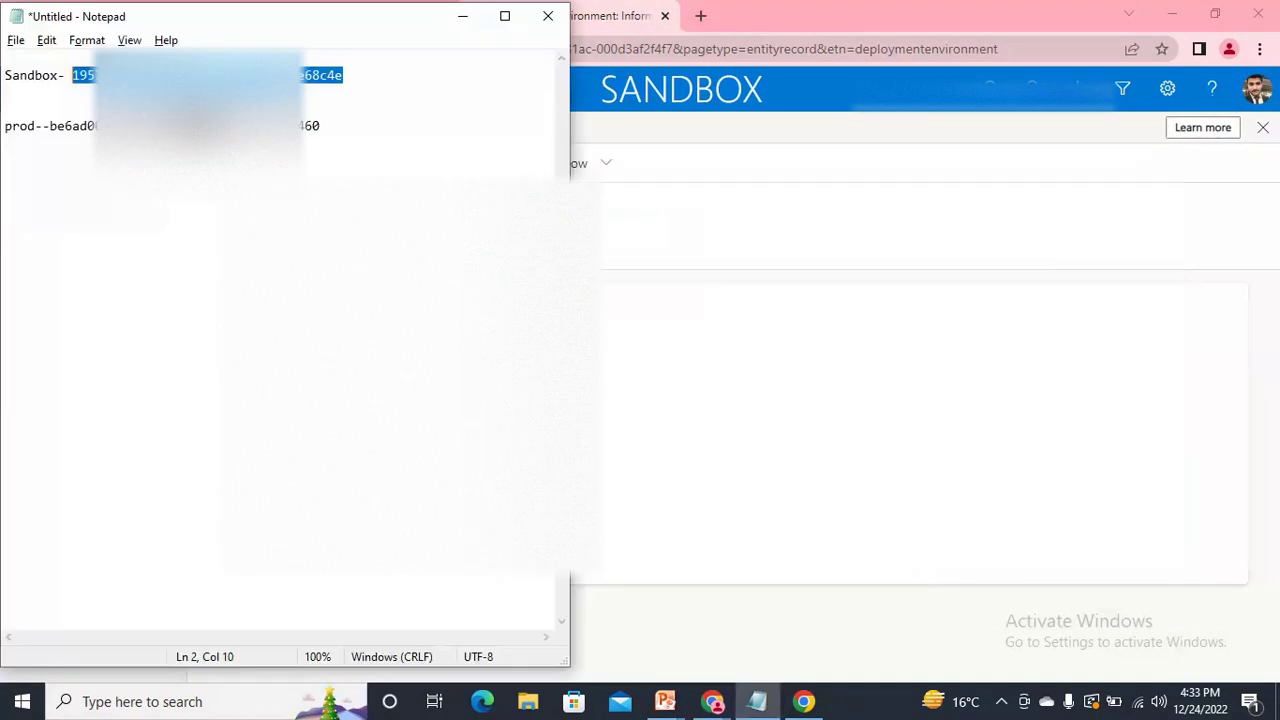
pyautogui.moveTo(330, 127); pyautogui.dragTo(58, 125)
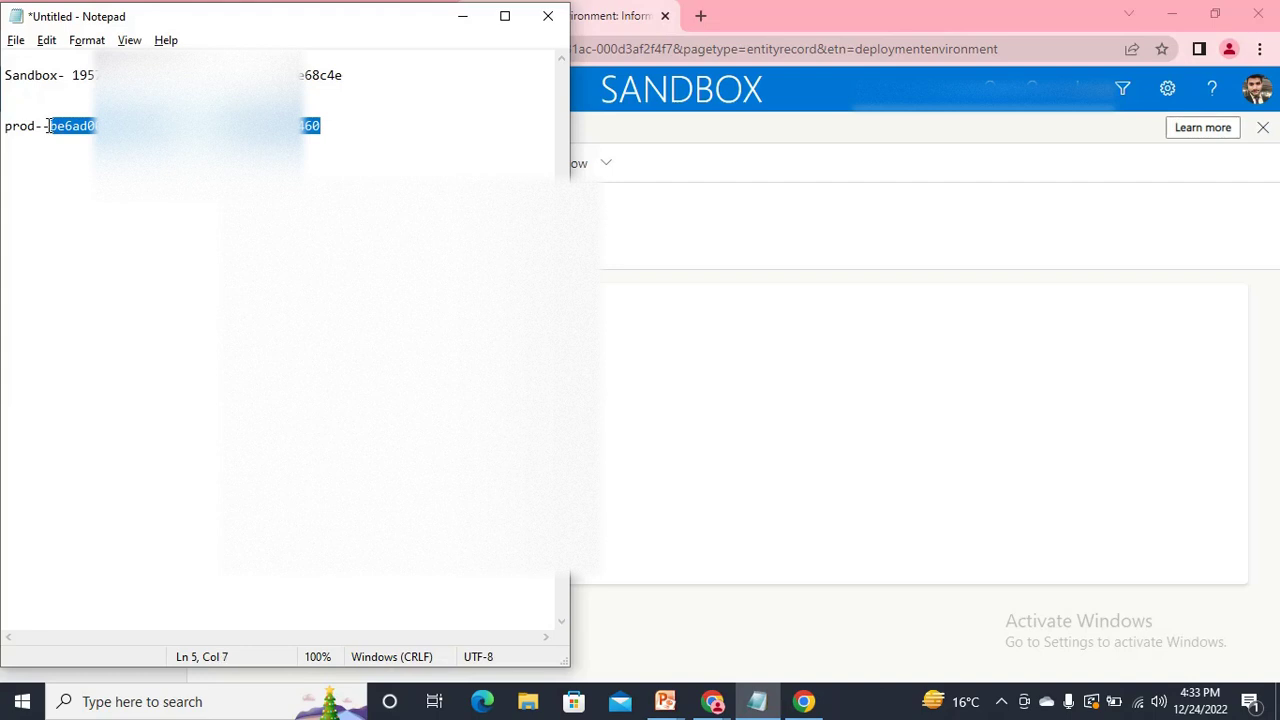
pyautogui.hotkey('alt', 'Tab')
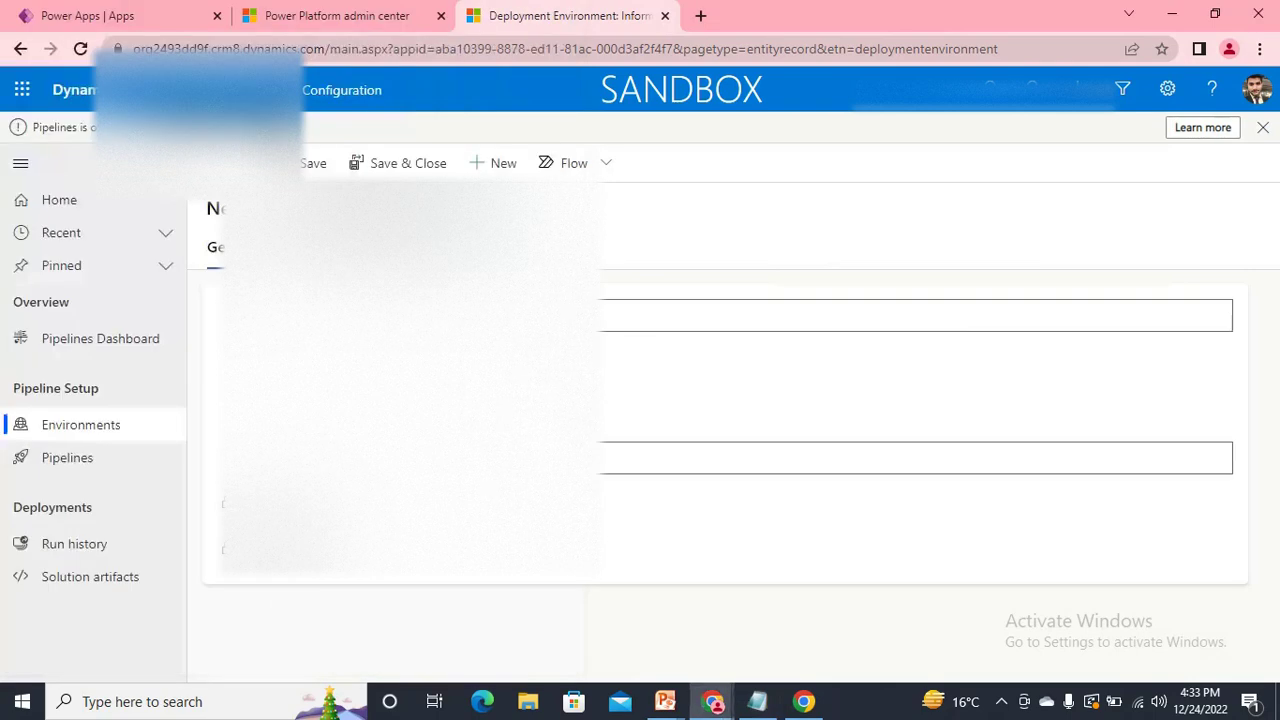
pyautogui.click(510, 458)
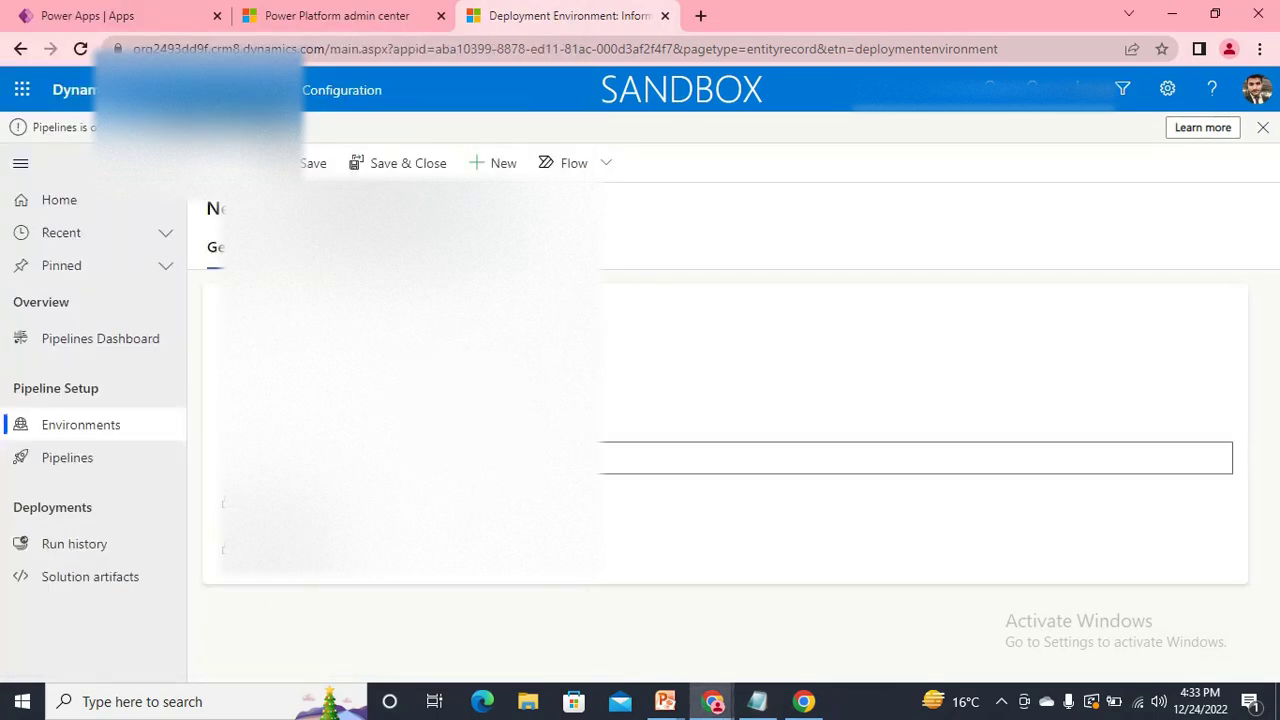
# Choose the environment type and save the production deployment environment record.
pyautogui.click(510, 412)
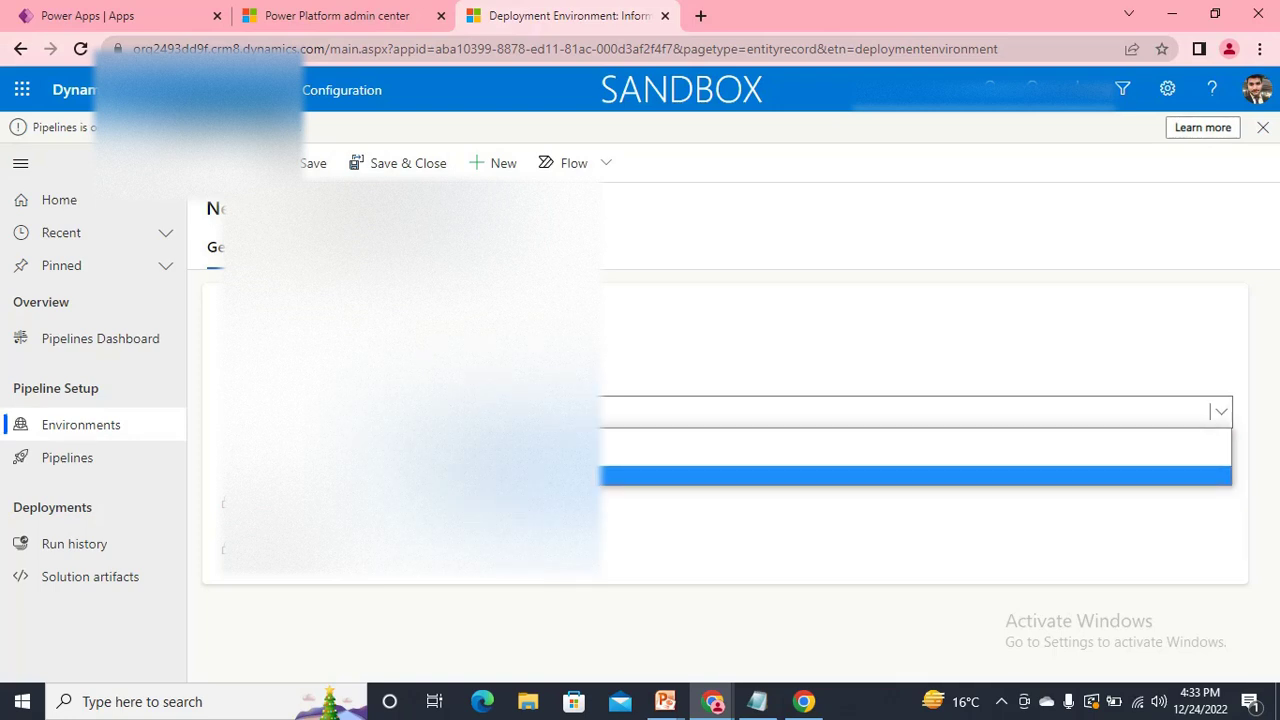
pyautogui.press('Return')
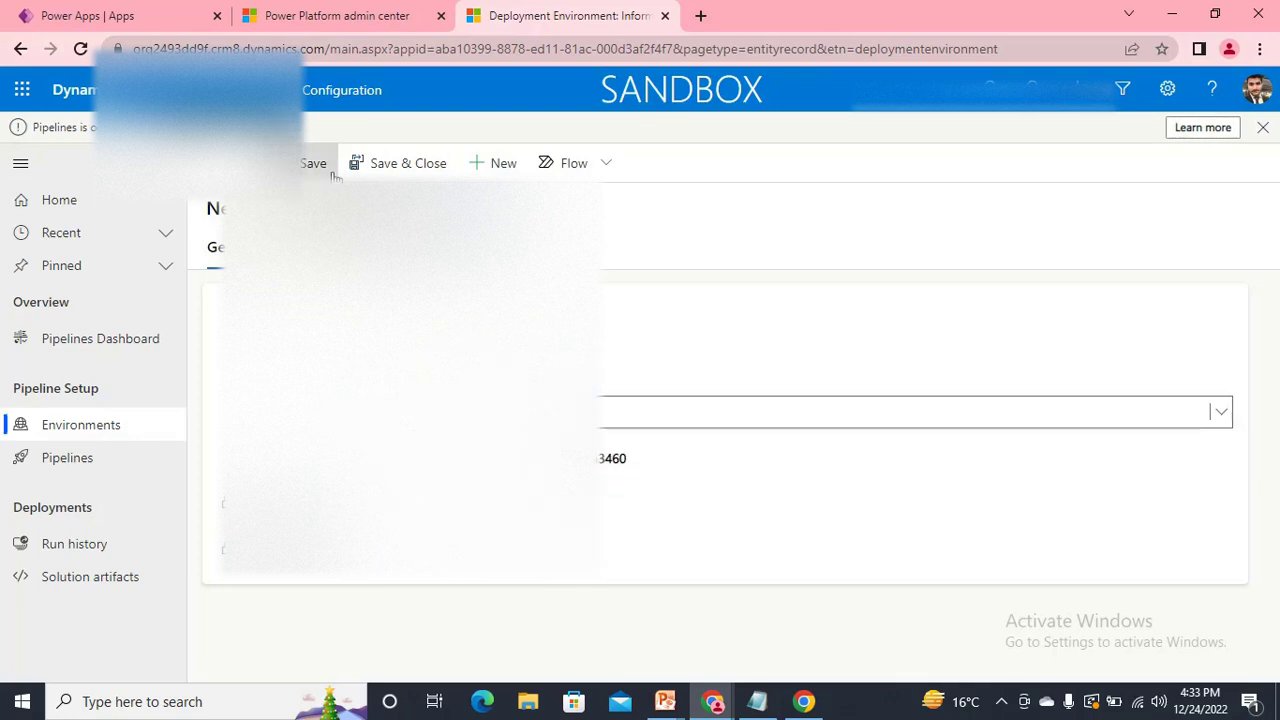
pyautogui.click(313, 166)
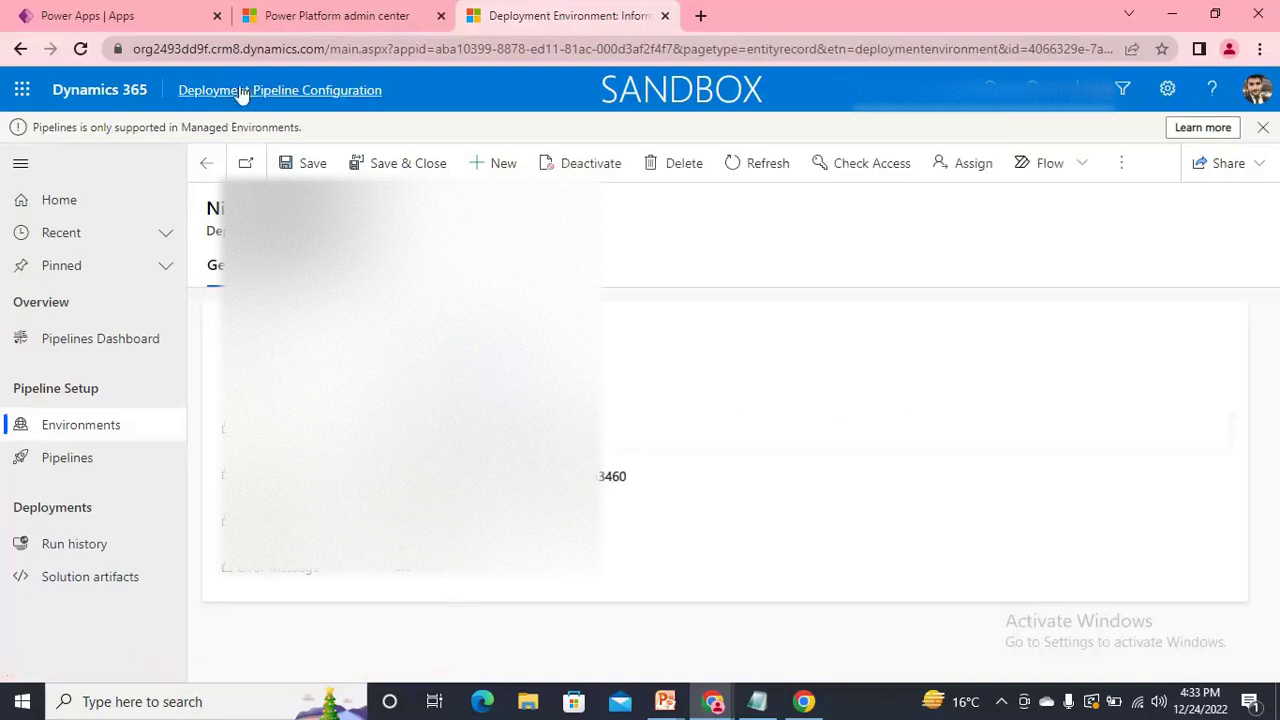
# Open the Pipelines list and start a new deployment pipeline.
pyautogui.click(80, 49)
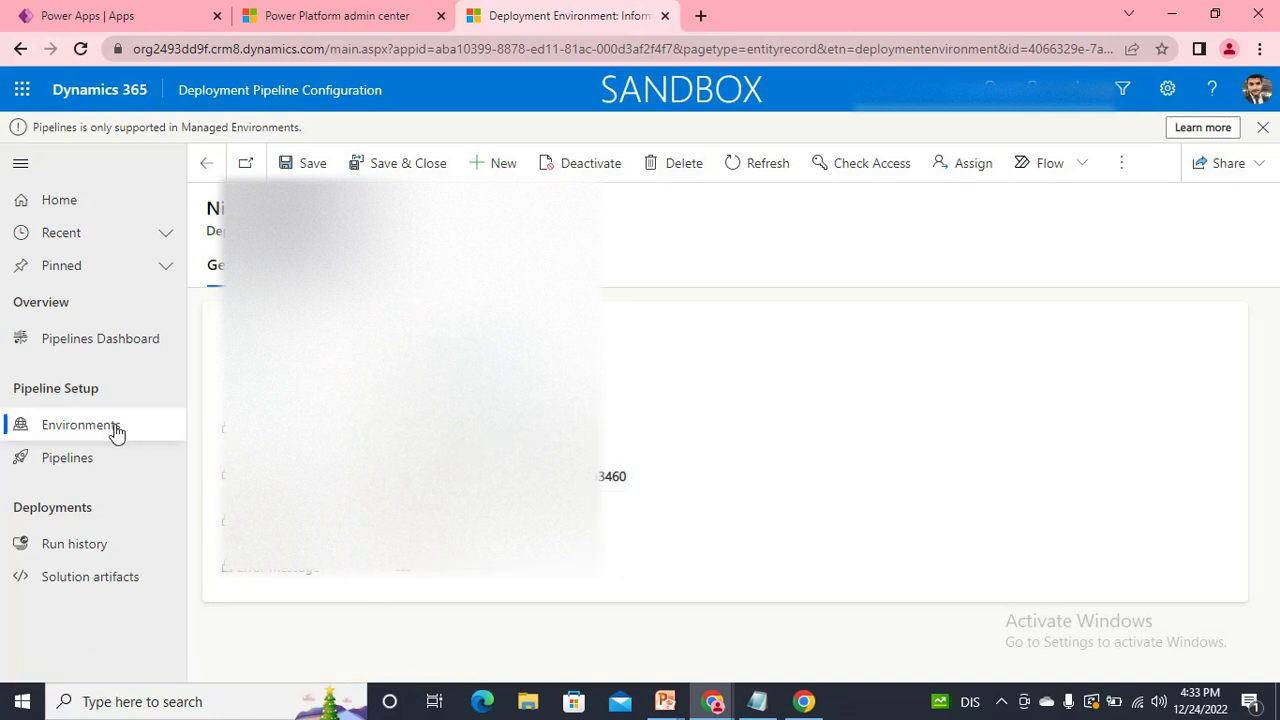
pyautogui.click(64, 468)
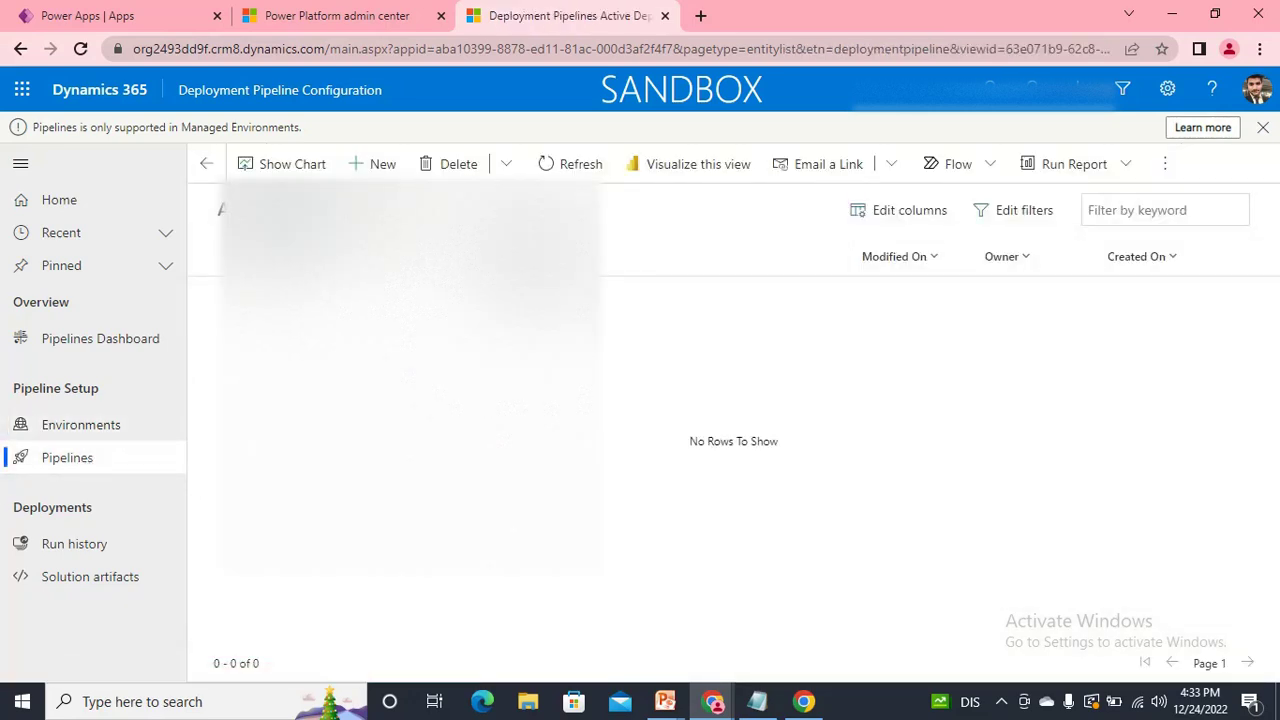
pyautogui.click(386, 172)
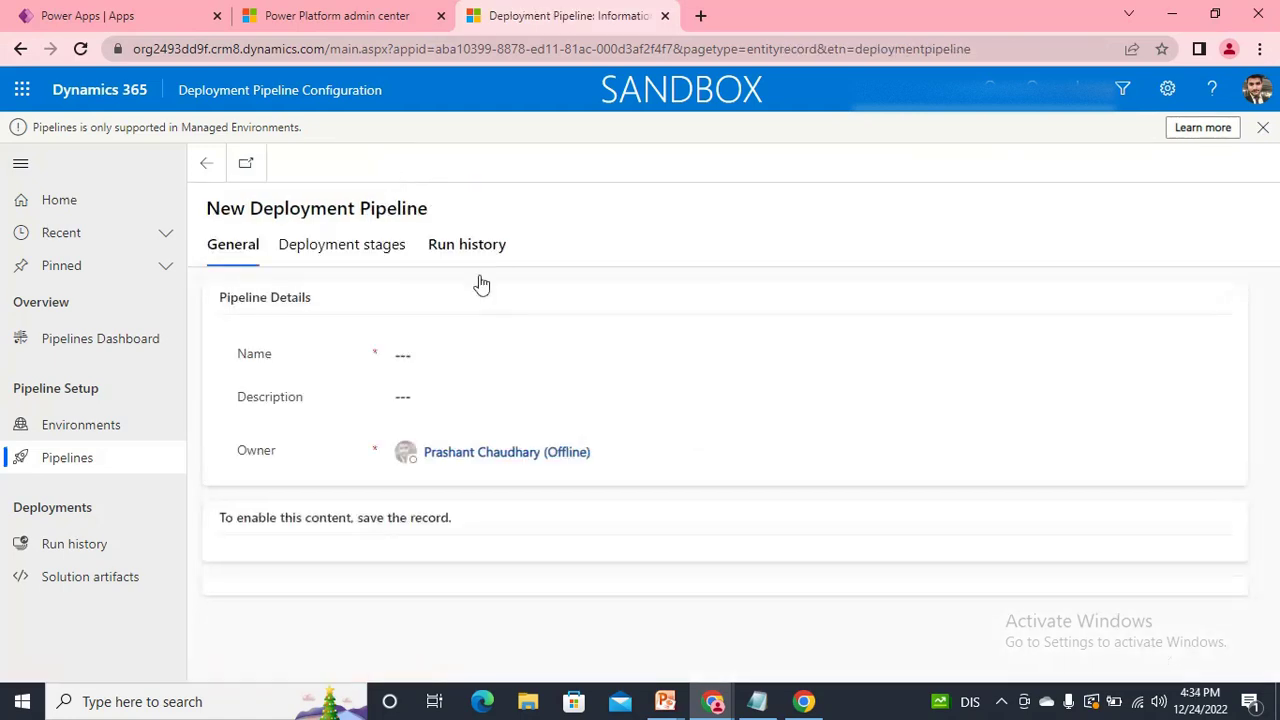
# Name the pipeline PipeLIne1, describe it as 'This i m creating for testing purpose', and save it.
pyautogui.click(449, 360)
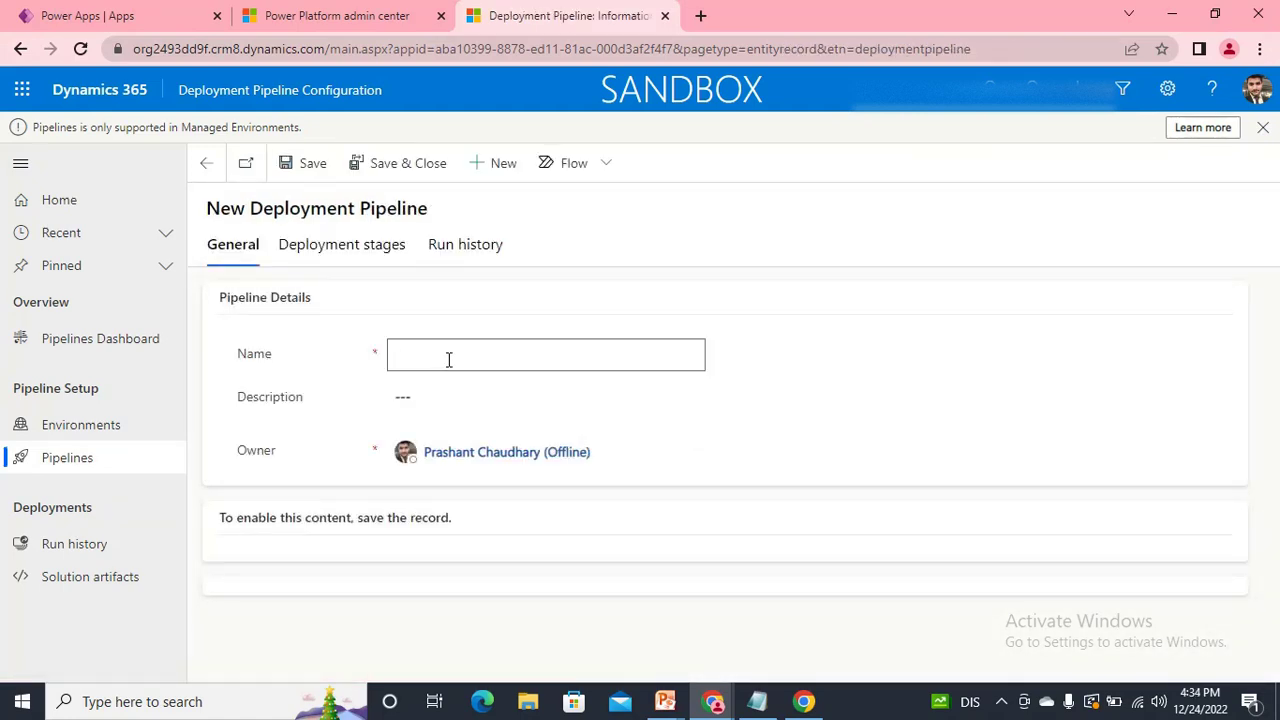
pyautogui.write('PipeLine1')
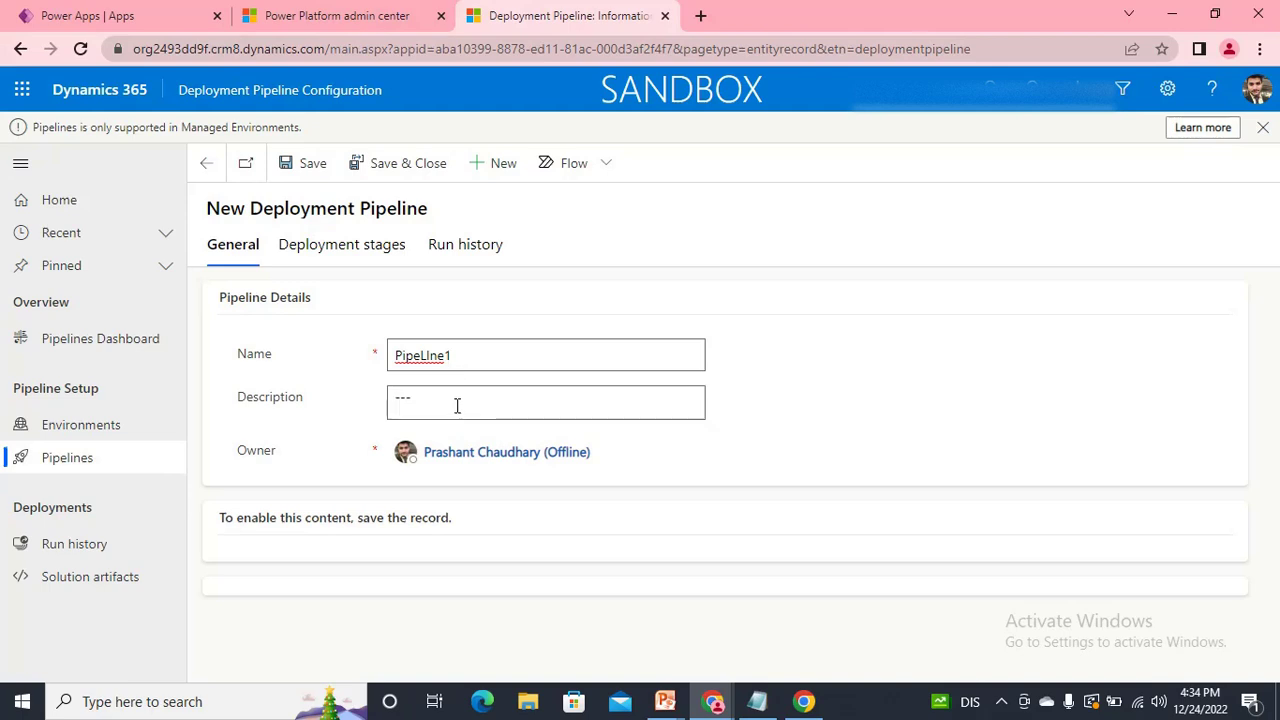
pyautogui.click(457, 405)
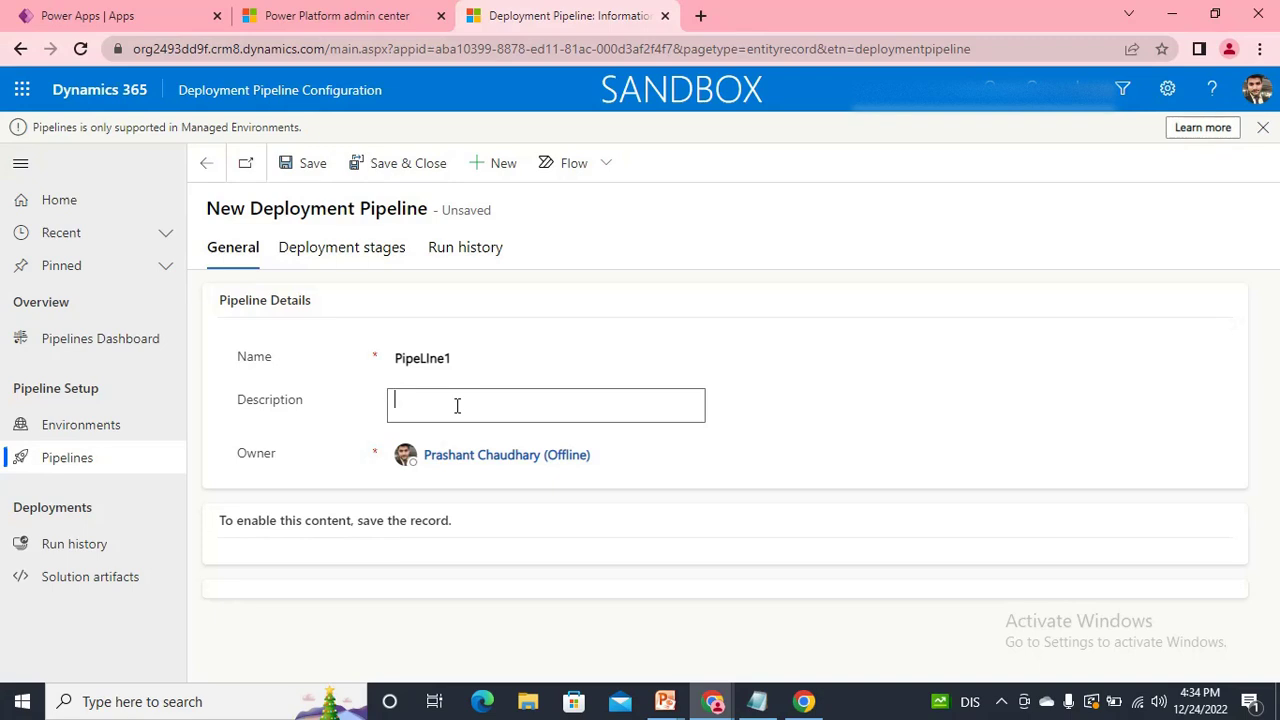
pyautogui.write('This is the decrript')
pyautogui.press('BackSpace')
pyautogui.press('BackSpace')
pyautogui.press('BackSpace')
pyautogui.press('BackSpace')
pyautogui.press('BackSpace')
pyautogui.press('BackSpace')
pyautogui.press('BackSpace')
pyautogui.press('BackSpace')
pyautogui.press('BackSpace')
pyautogui.write('m crrating for testing purpose')
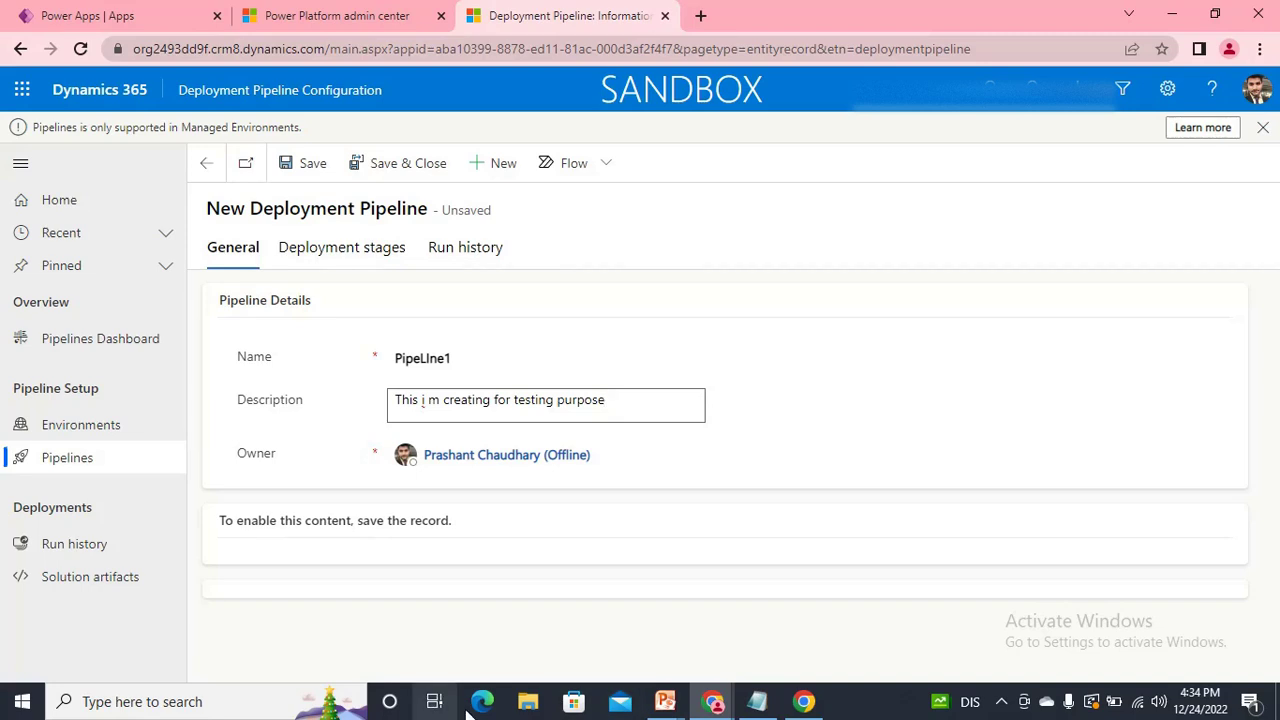
pyautogui.click(310, 166)
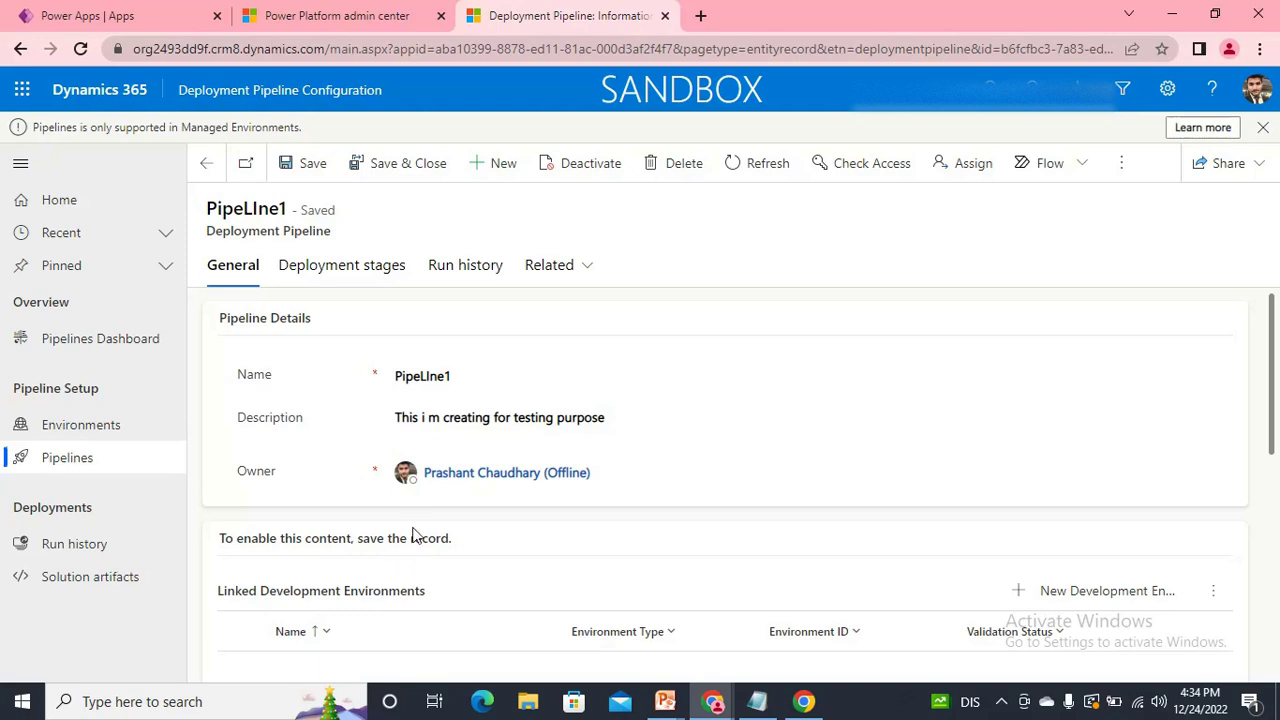
# Link the existing sandbox deployment environment to the pipeline as its development environment.
pyautogui.scroll(-2, 414, 534)
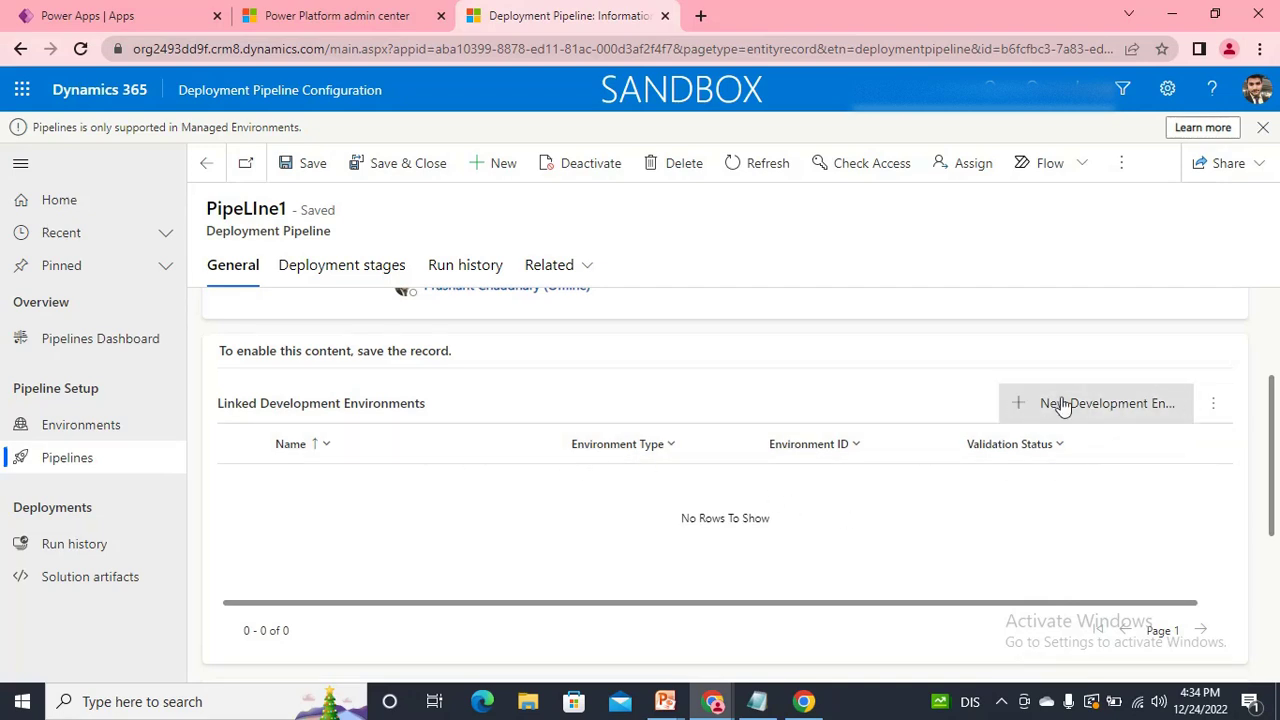
pyautogui.click(1211, 405)
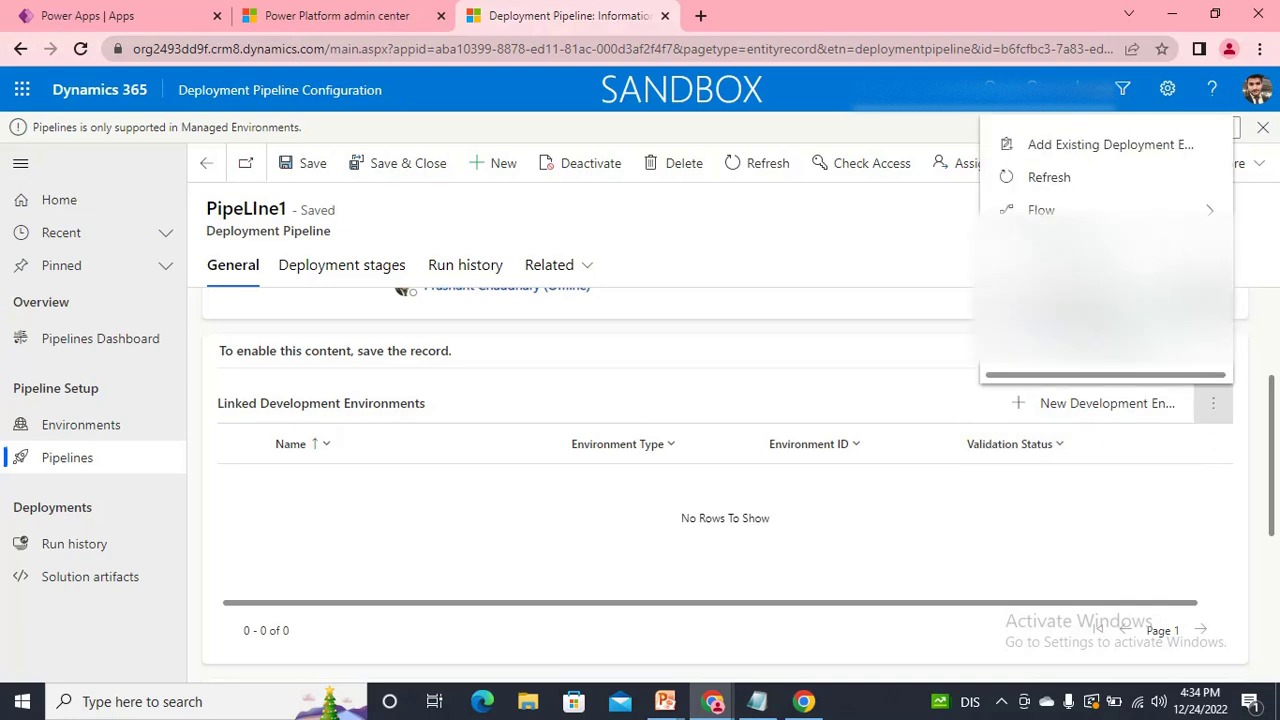
pyautogui.click(1109, 146)
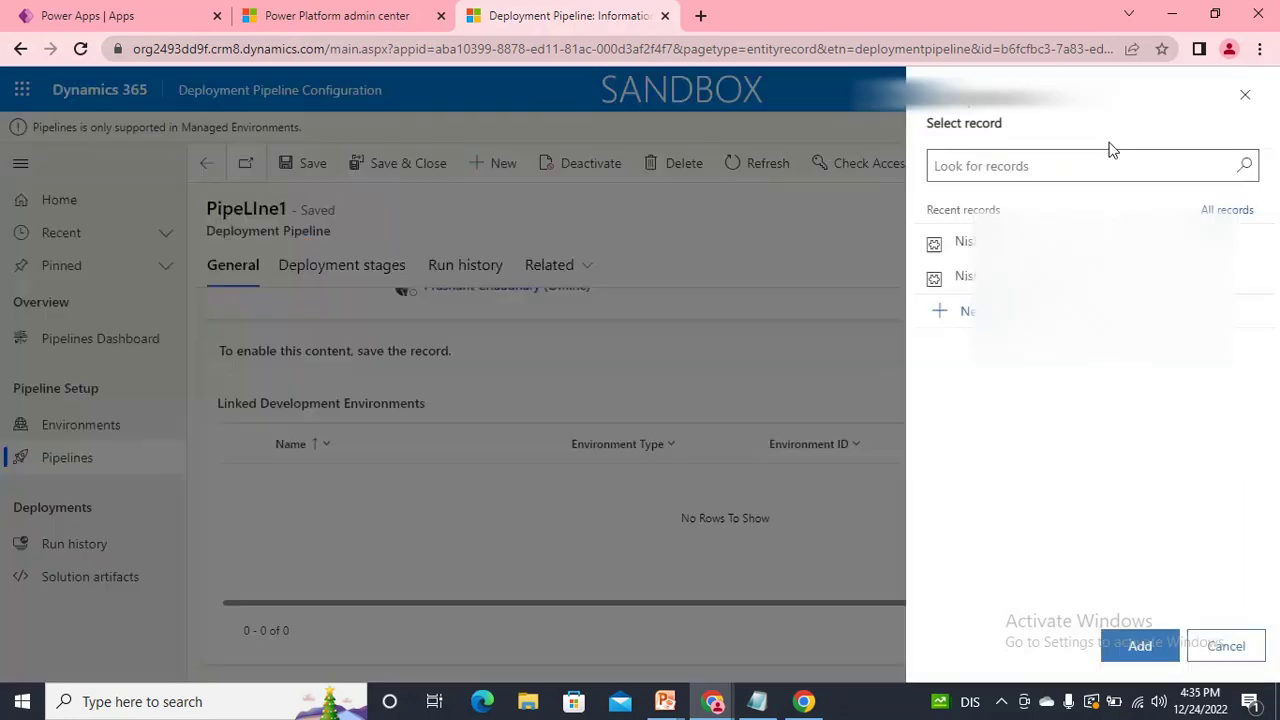
pyautogui.click(1232, 212)
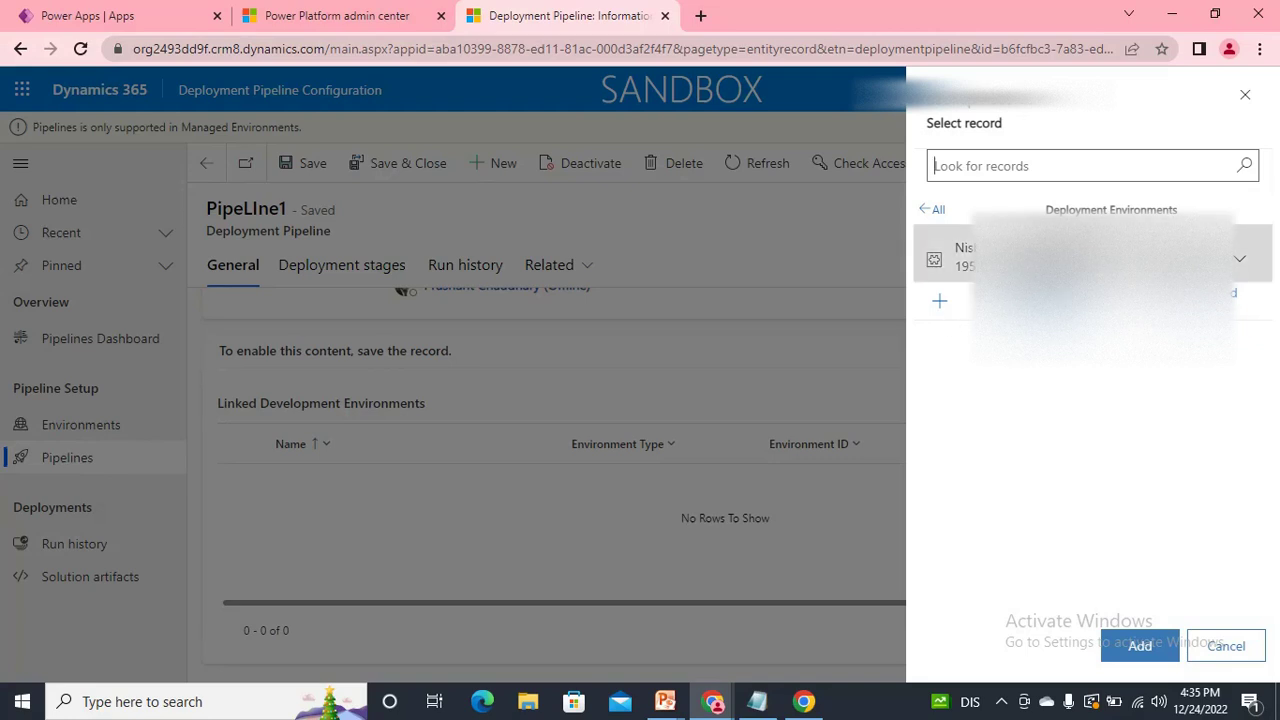
pyautogui.click(1075, 258)
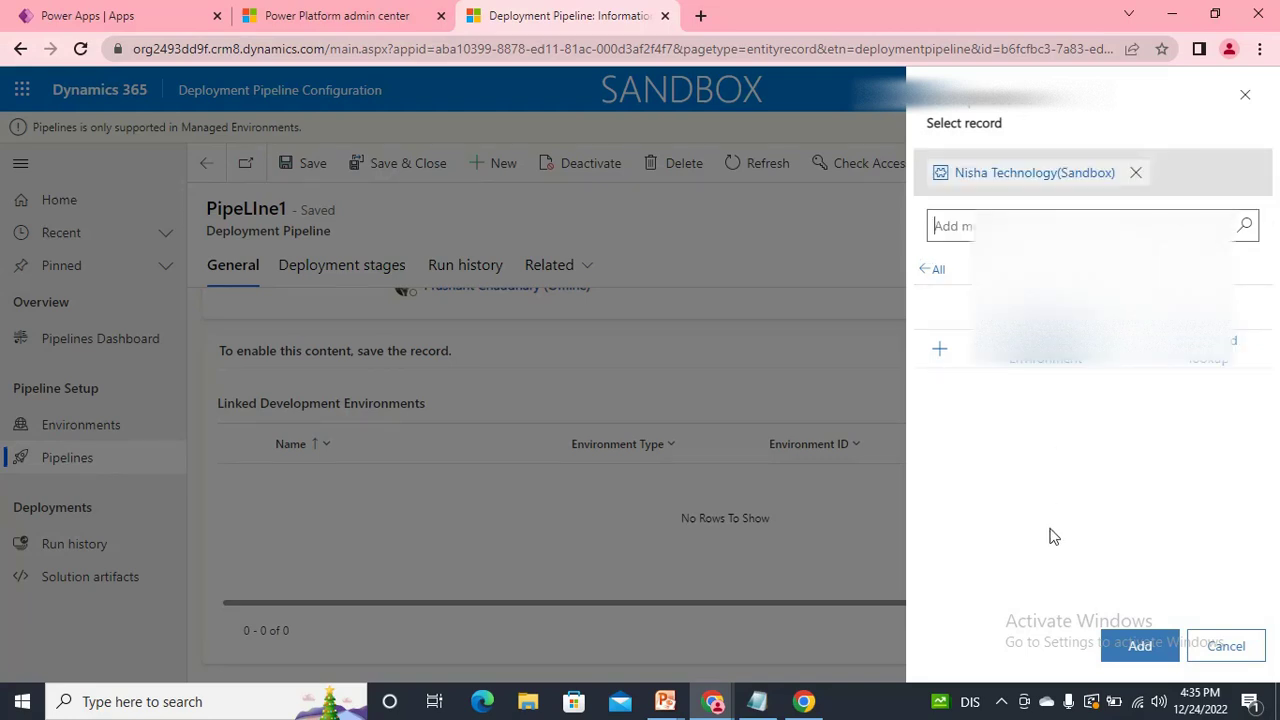
pyautogui.click(1155, 646)
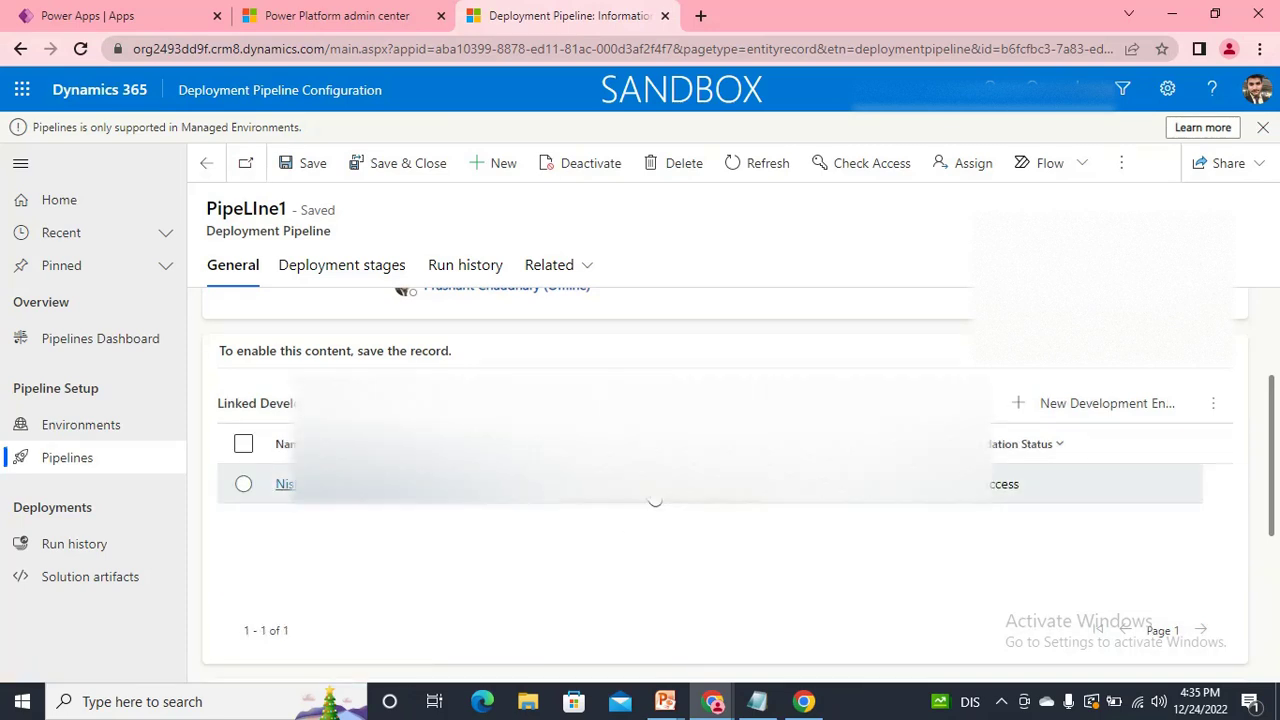
# Start a new deployment stage from the pipeline's Deployment stages tab.
pyautogui.scroll(-3, 652, 490)
pyautogui.scroll(5, 592, 502)
pyautogui.scroll(-3, 412, 512)
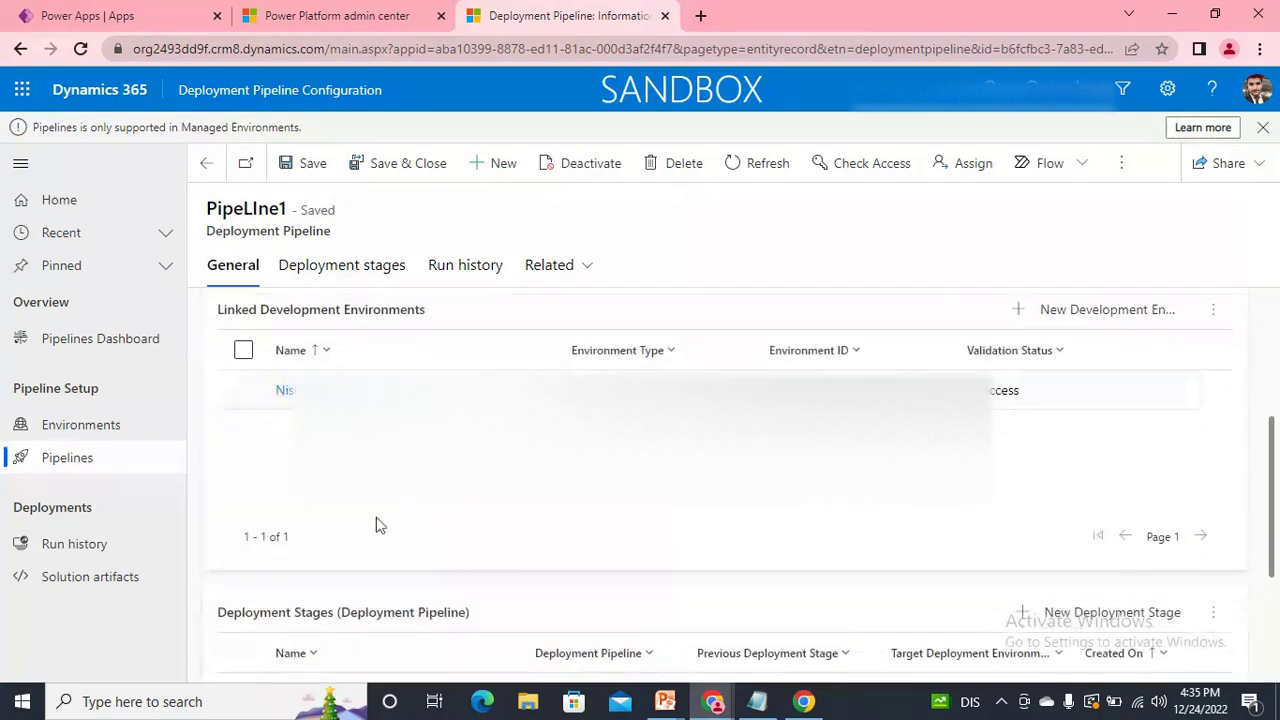
pyautogui.scroll(-2, 691, 509)
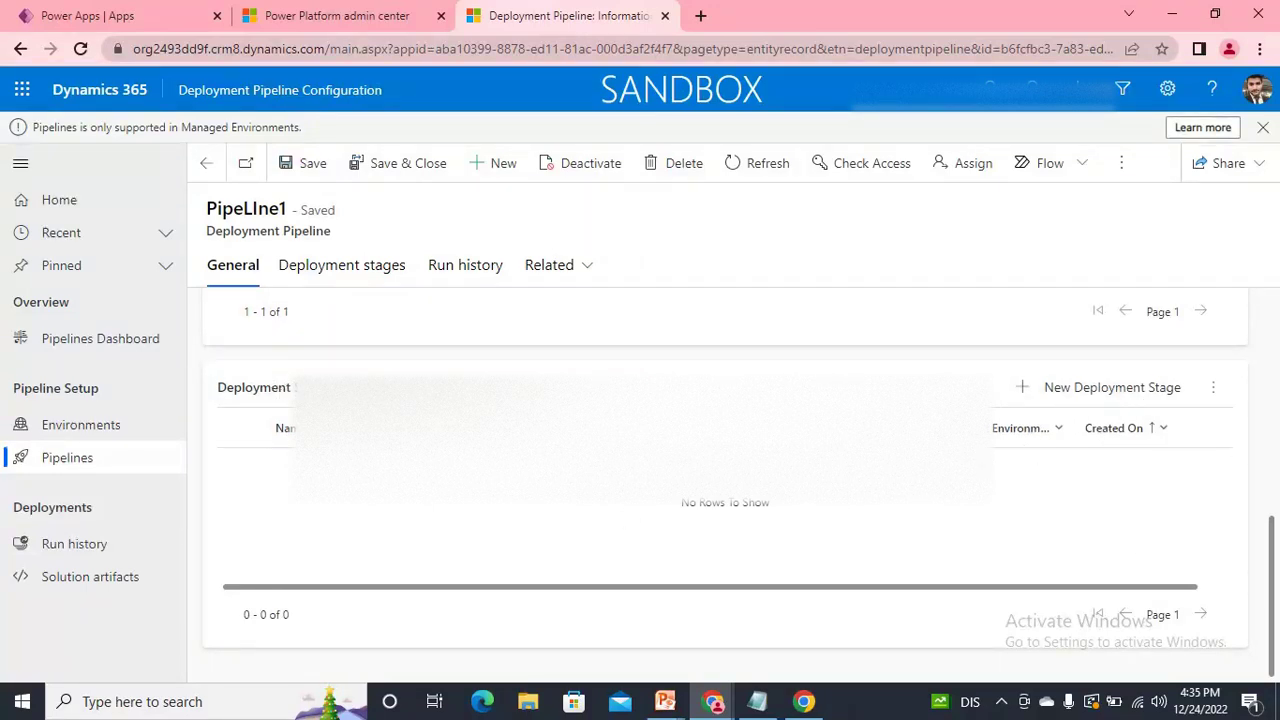
pyautogui.scroll(3, 423, 340)
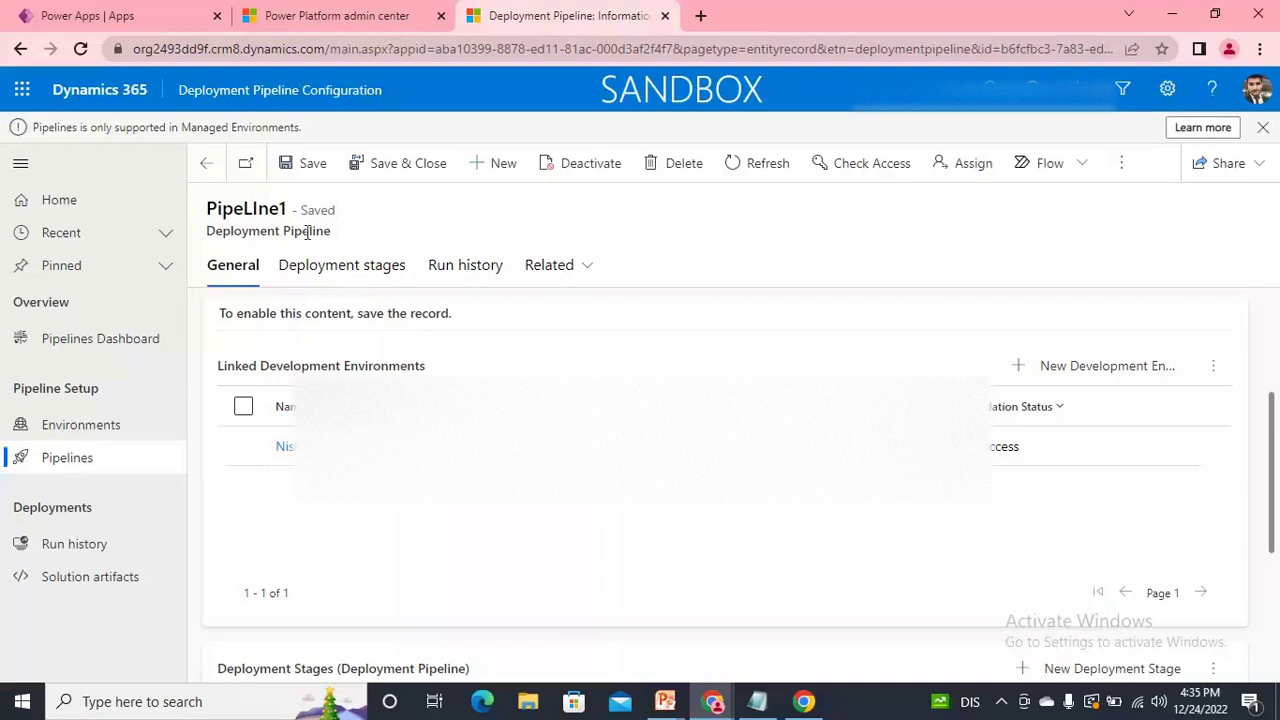
pyautogui.click(326, 272)
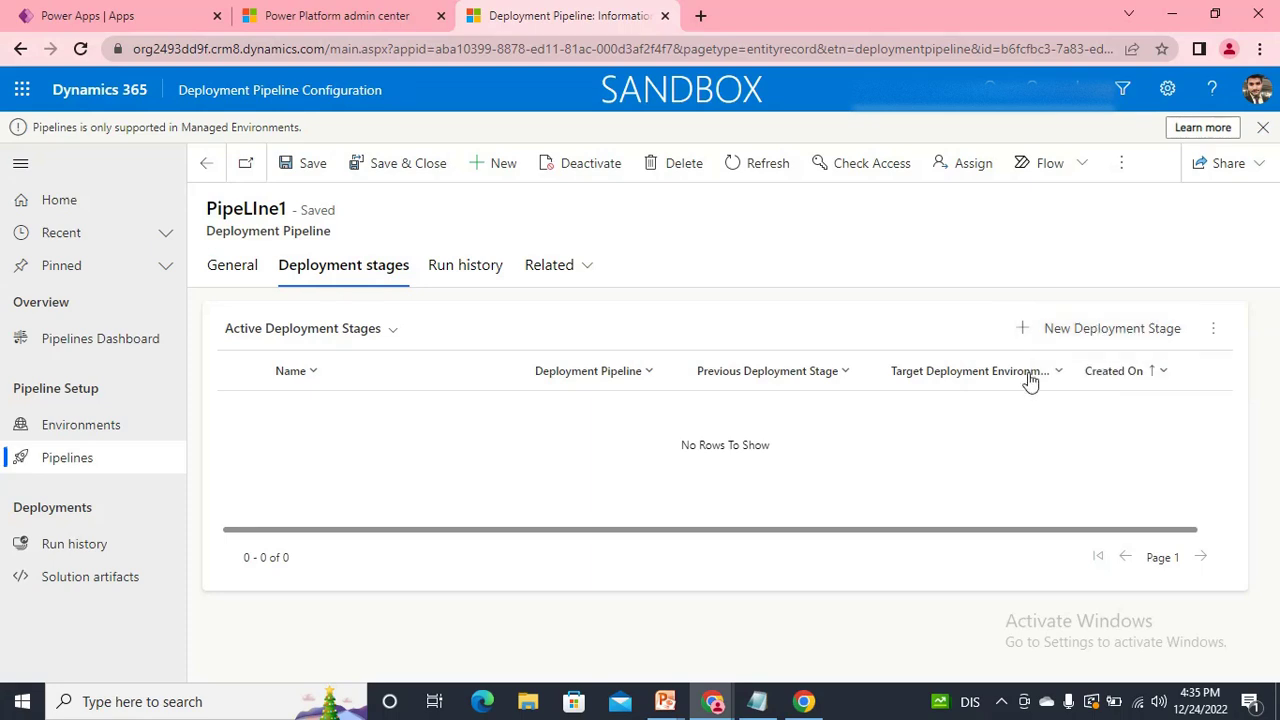
pyautogui.click(1110, 335)
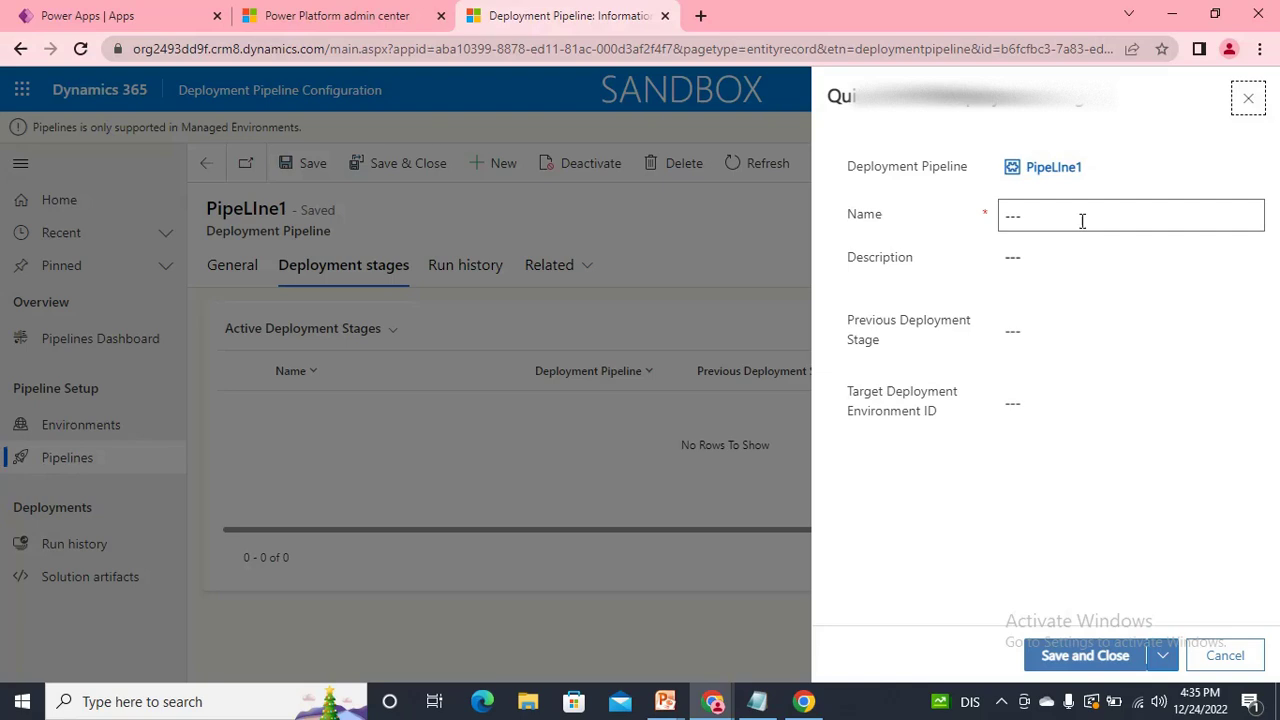
pyautogui.click(1082, 219)
# Name the deployment stage Stage1 Deployment and set its description to 'This is the stage'.
pyautogui.write('Stage1 Deployment Stage')
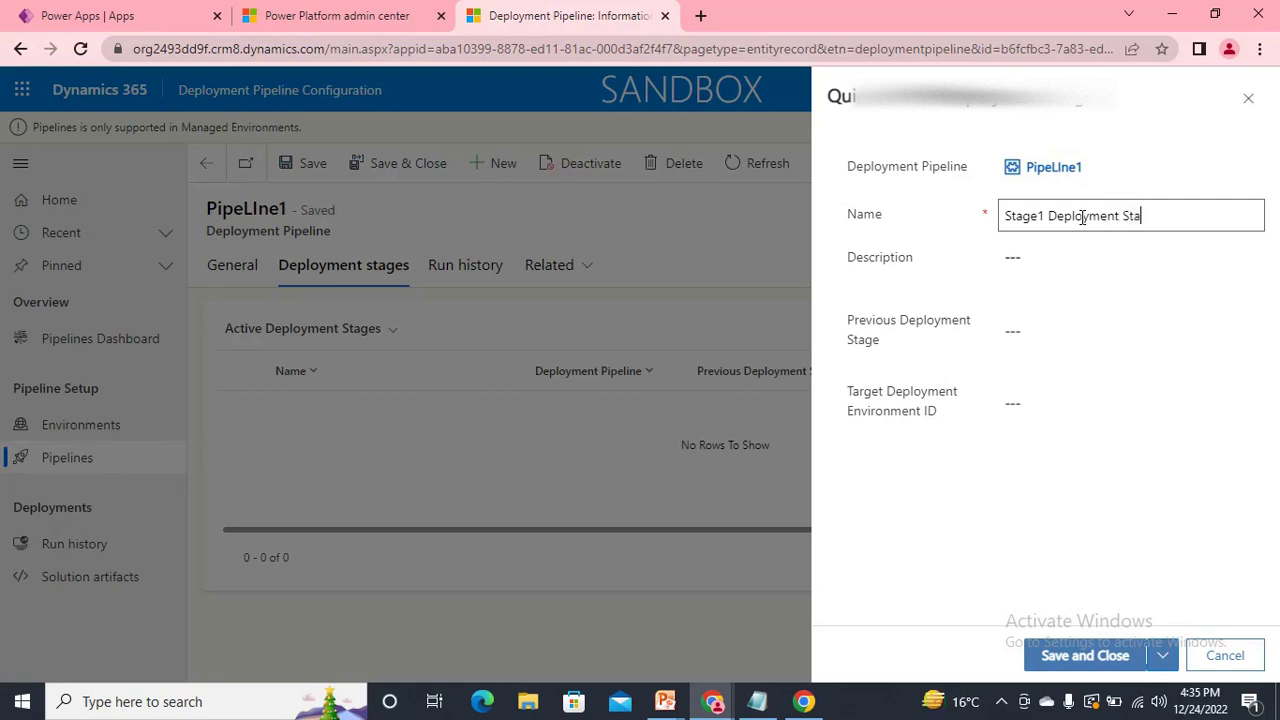
pyautogui.press('BackSpace')
pyautogui.press('BackSpace')
pyautogui.press('BackSpace')
pyautogui.click(1058, 267)
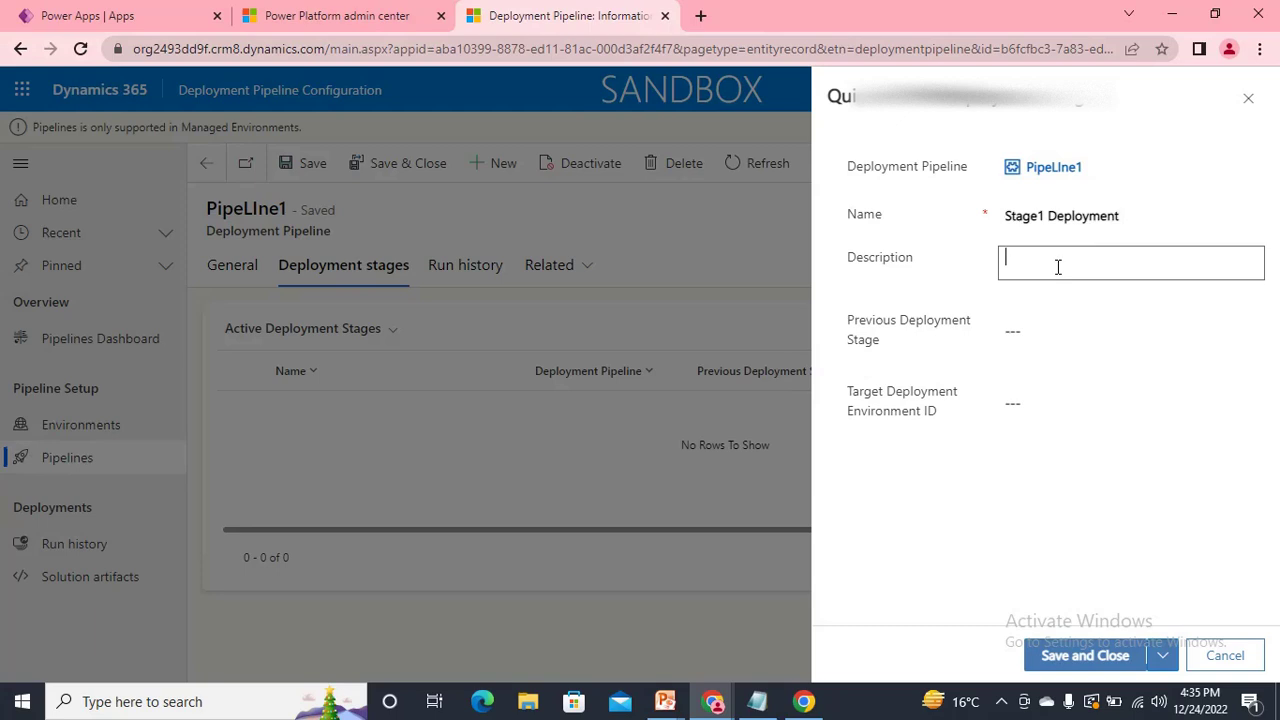
pyautogui.write('Thhis')
pyautogui.press('BackSpace')
pyautogui.press('BackSpace')
pyautogui.press('BackSpace')
pyautogui.press('BackSpace')
pyautogui.write('is is the stage')
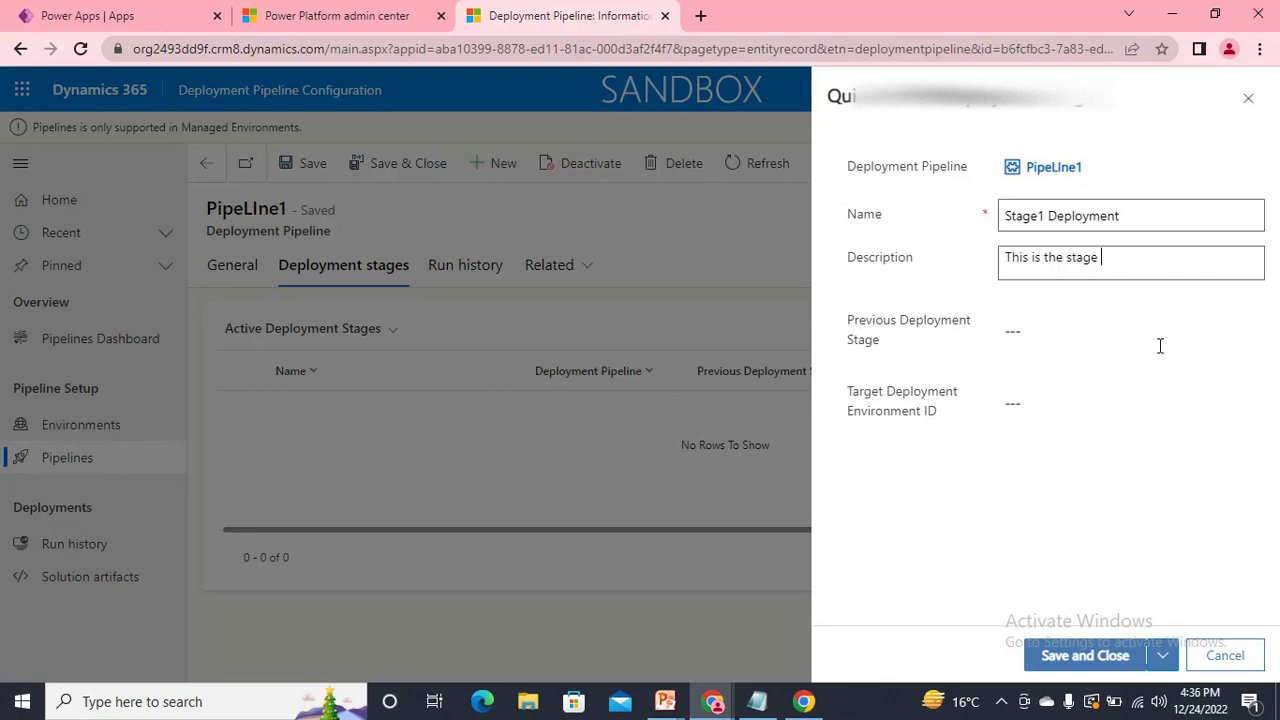
# Set the stage's target deployment environment to the registered target environment and save and close the stage.
pyautogui.click(1085, 333)
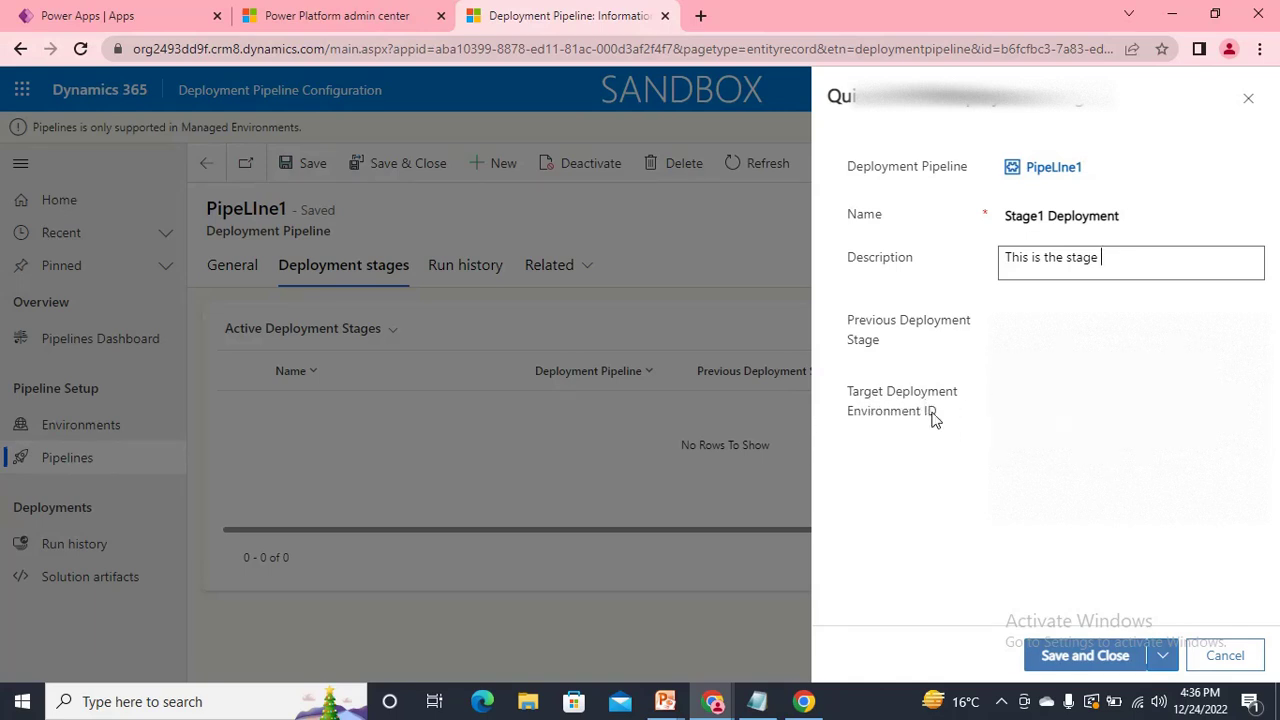
pyautogui.click(1110, 402)
pyautogui.click(1262, 406)
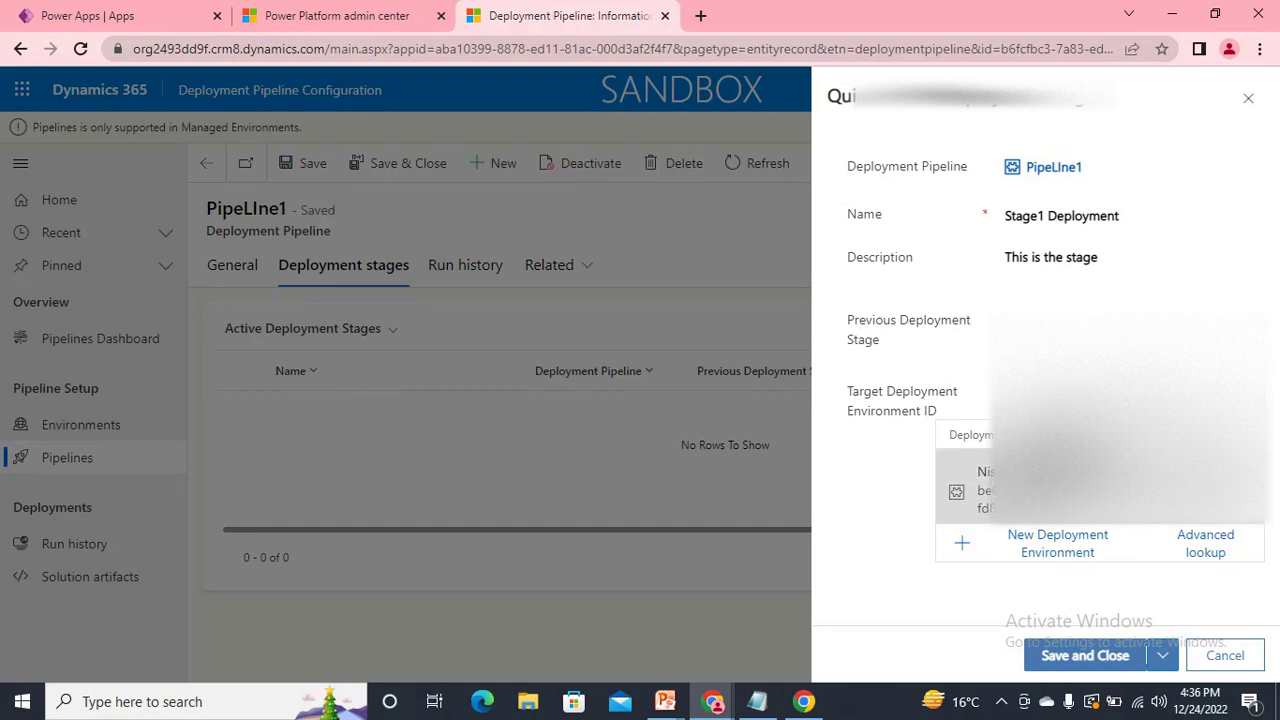
pyautogui.click(1057, 485)
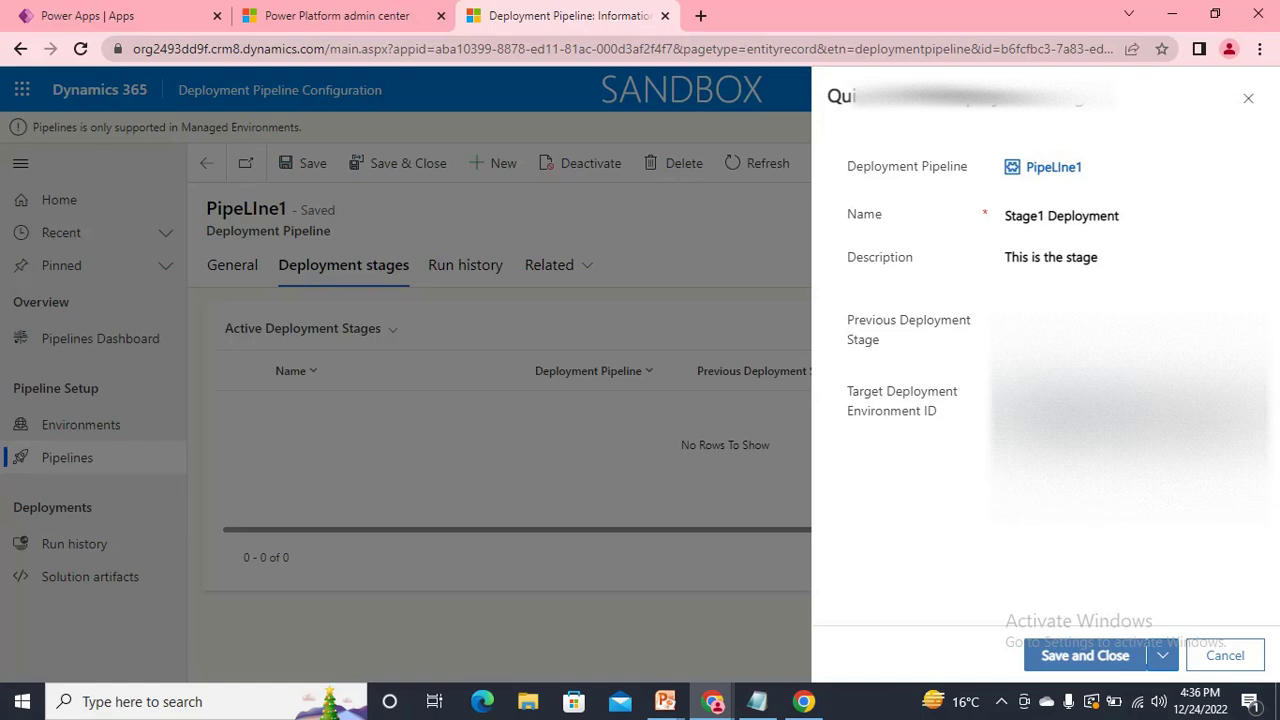
pyautogui.click(1080, 658)
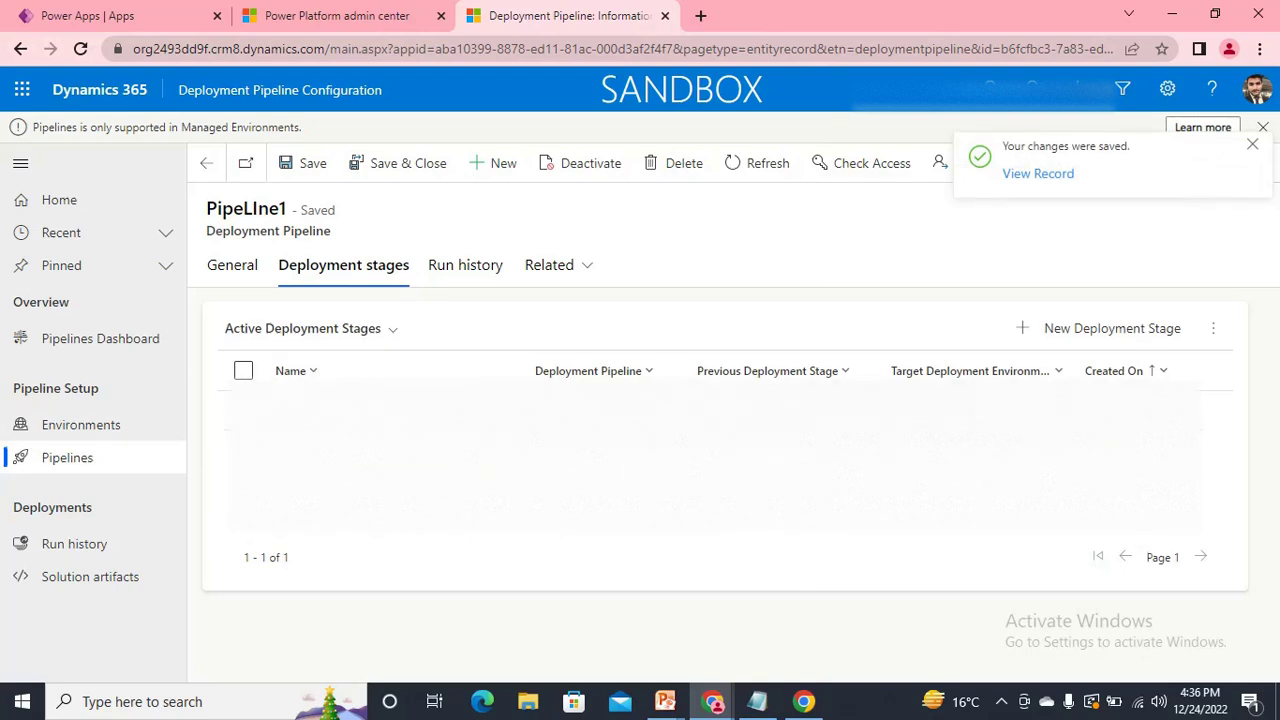
# Review the registered deployment environments and the active deployment pipelines lists.
pyautogui.click(85, 434)
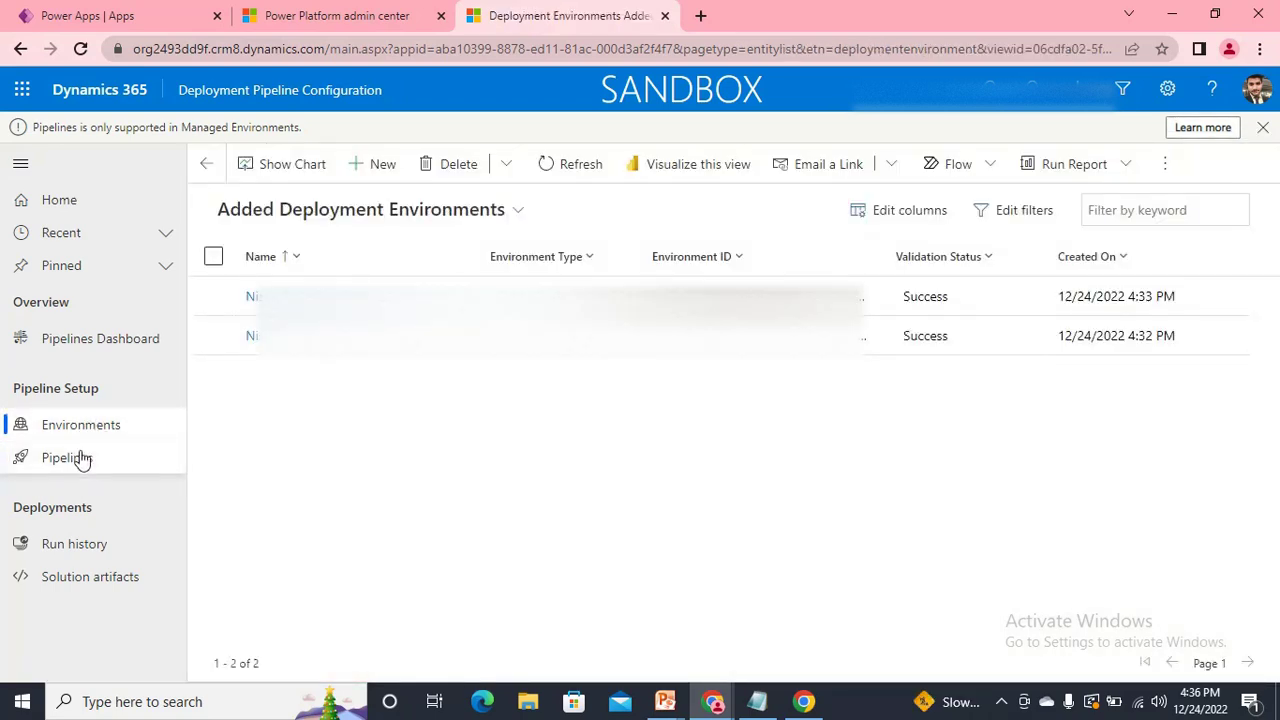
pyautogui.click(82, 459)
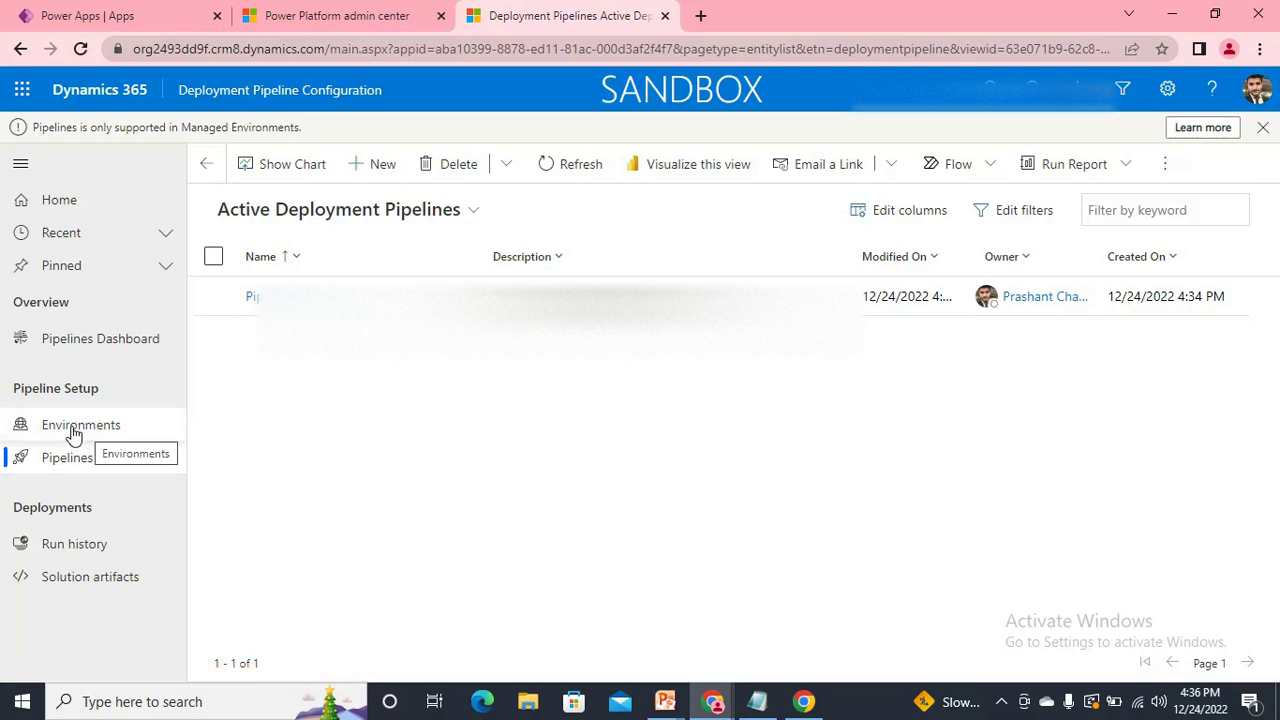
pyautogui.click(74, 432)
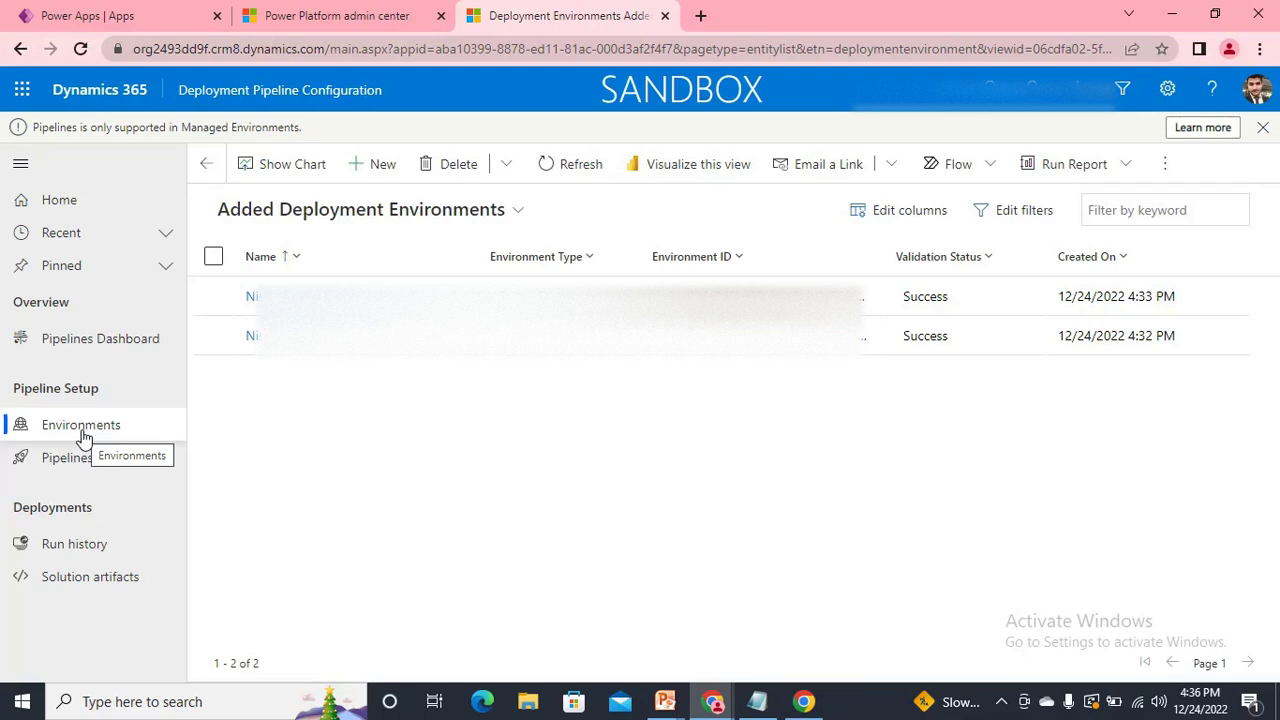
pyautogui.click(77, 460)
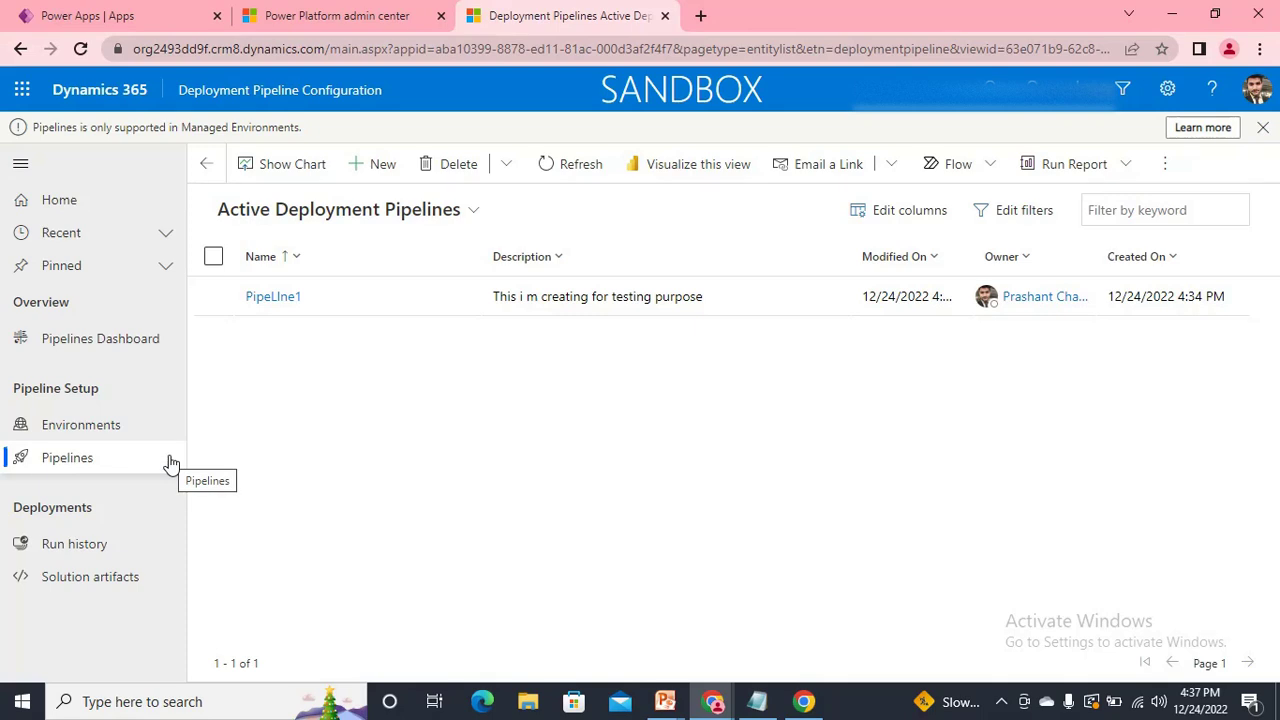
pyautogui.hotkey('alt', 'Tab')
pyautogui.hotkey('alt', 'Tab')
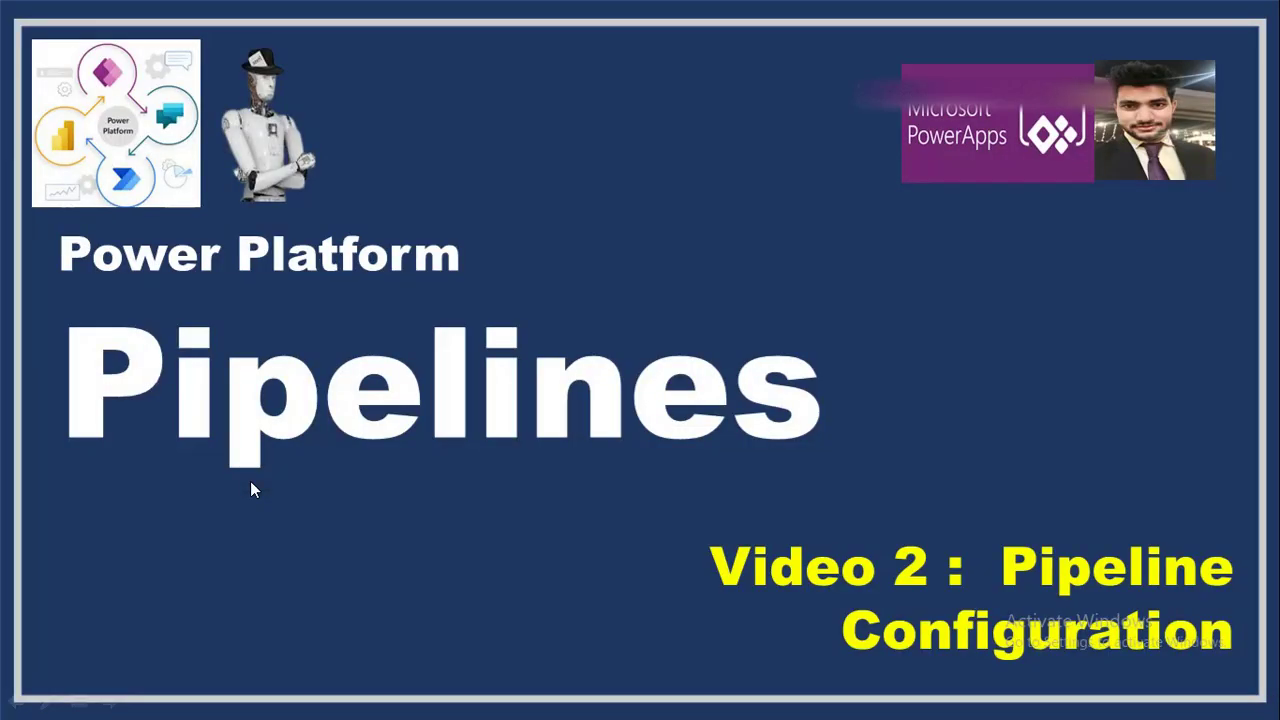